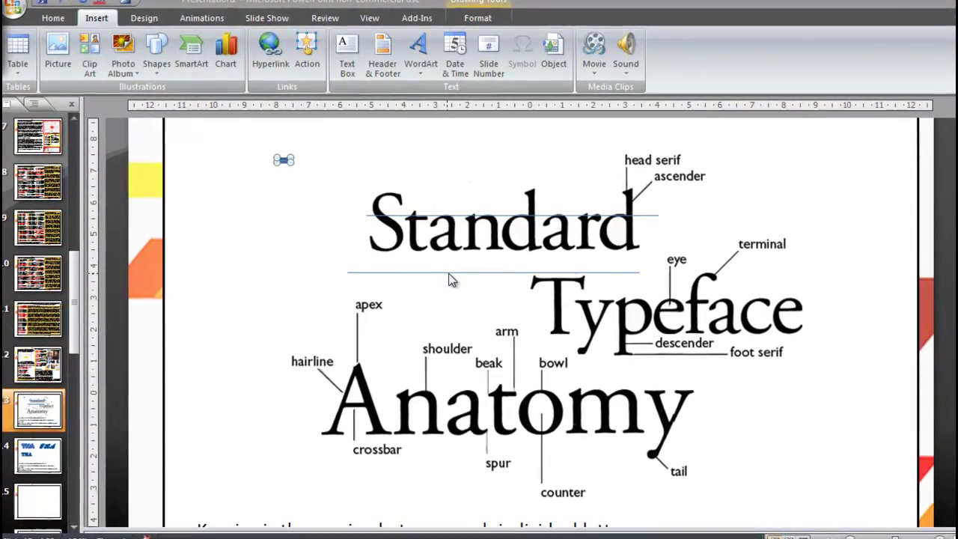
# Align two guide lines on Standard's baseline and enlarge the top-left oval to 0.6 by 0.8 cm
pyautogui.click(388, 271)
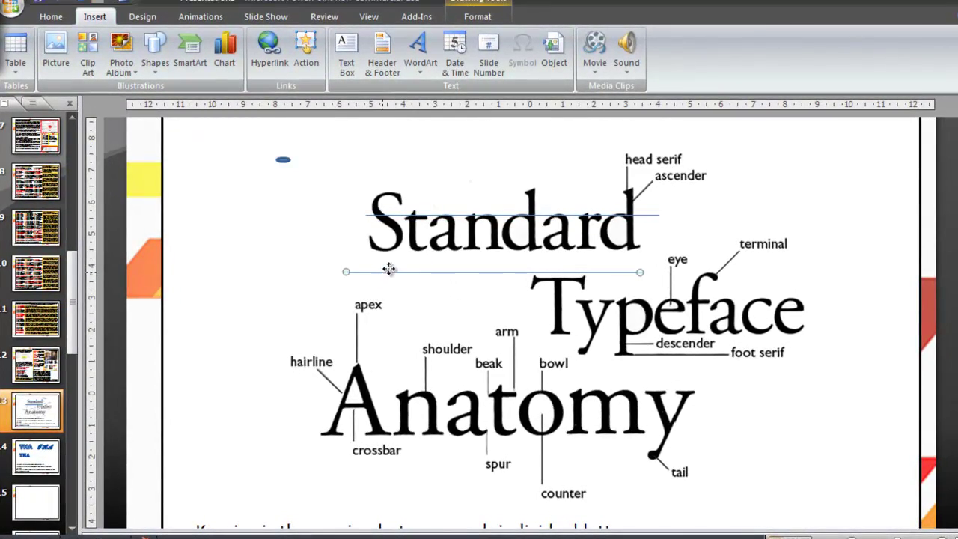
pyautogui.moveTo(388, 269); pyautogui.dragTo(407, 233)
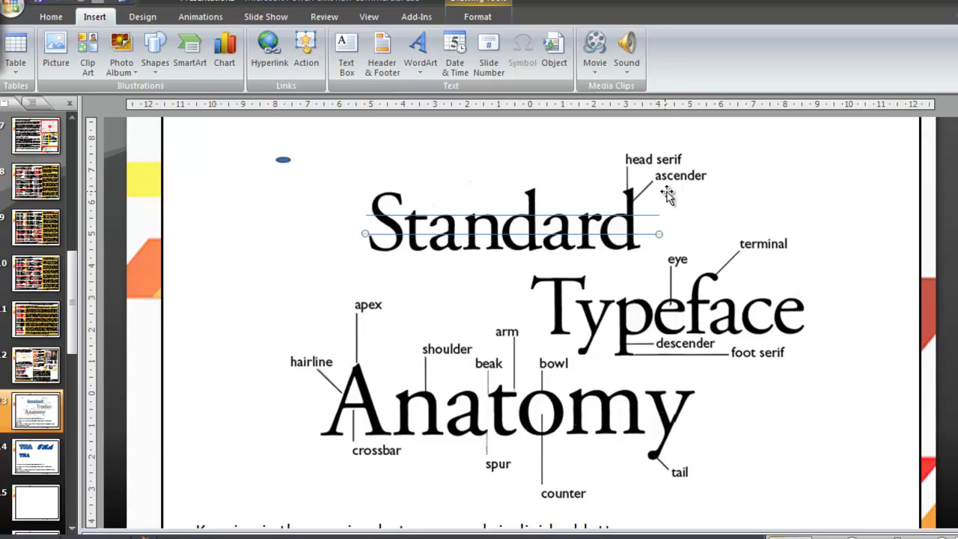
pyautogui.moveTo(545, 215)
pyautogui.mouseDown()
pyautogui.moveTo(544, 262)
pyautogui.moveTo(546, 228)
pyautogui.mouseUp()
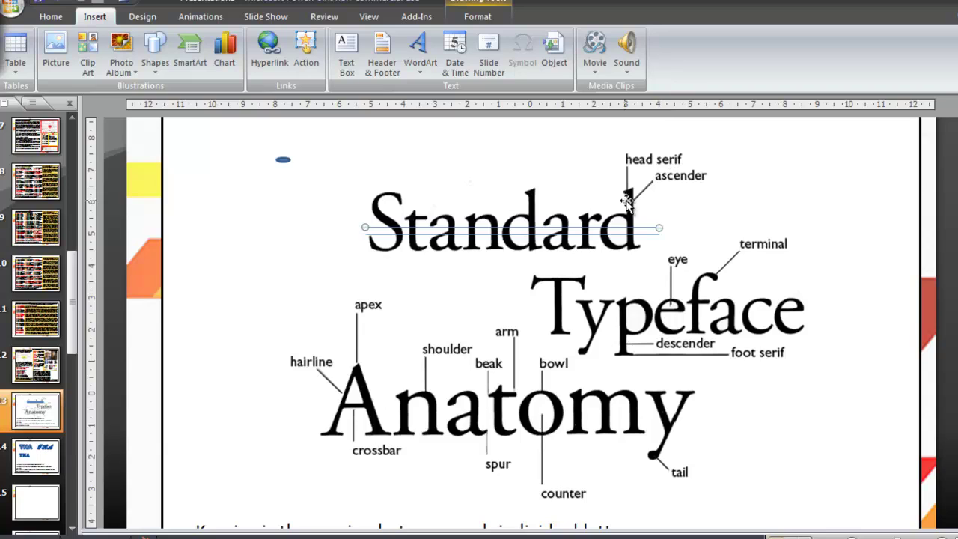
pyautogui.click(282, 160)
pyautogui.moveTo(294, 174); pyautogui.dragTo(305, 179)
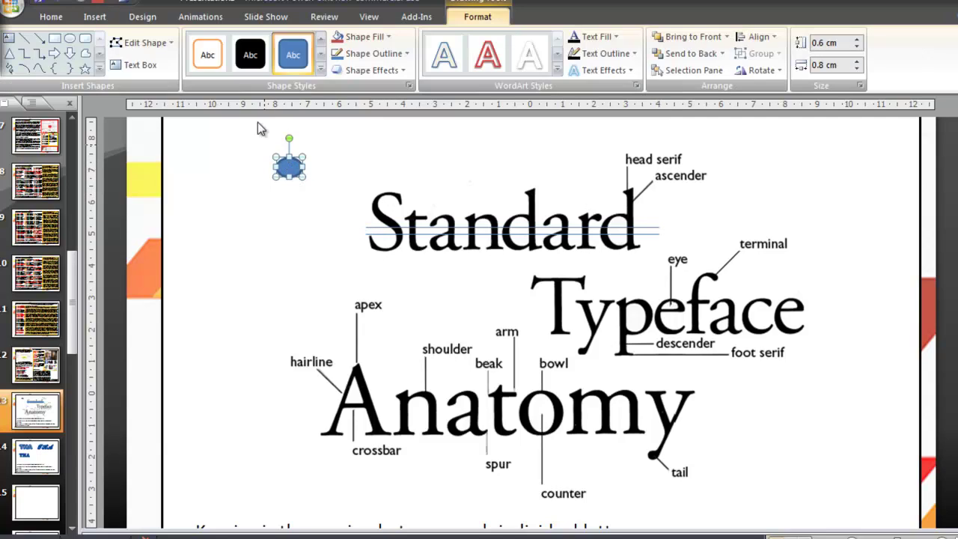
# Give the oval the orange-outline style, stretch it to a 0.8 cm circle, and move it onto the S
pyautogui.click(212, 57)
pyautogui.click(388, 36)
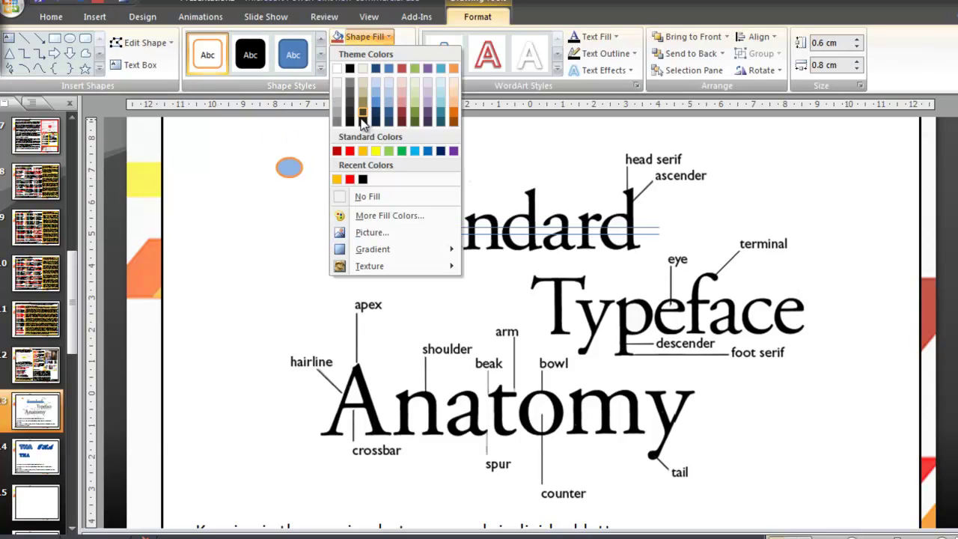
pyautogui.click(288, 214)
pyautogui.click(286, 211)
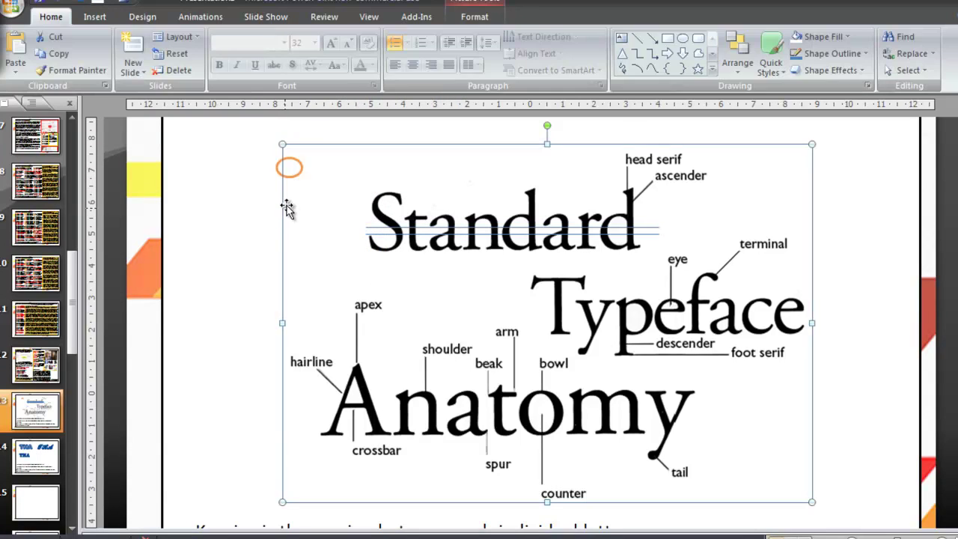
pyautogui.click(292, 175)
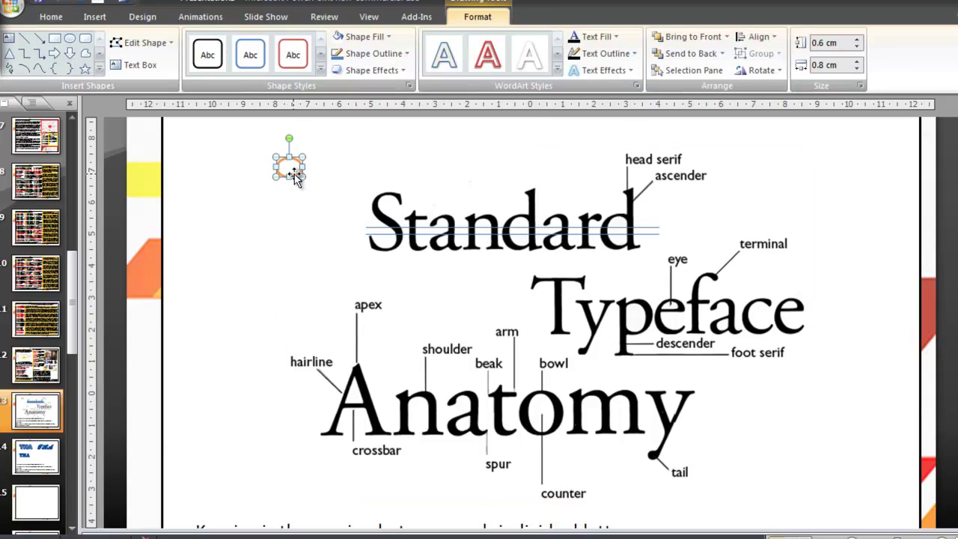
pyautogui.moveTo(289, 178); pyautogui.dragTo(289, 184)
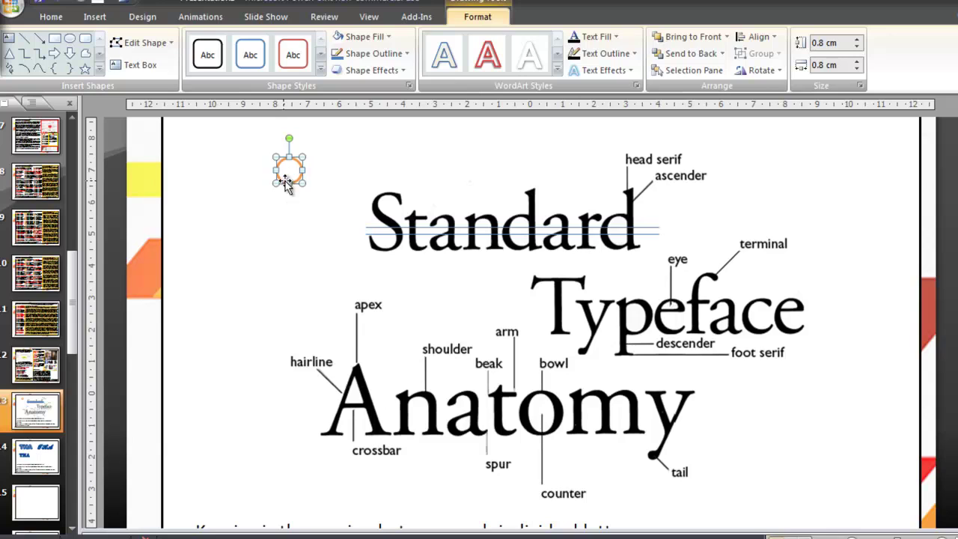
pyautogui.moveTo(284, 179); pyautogui.dragTo(393, 210)
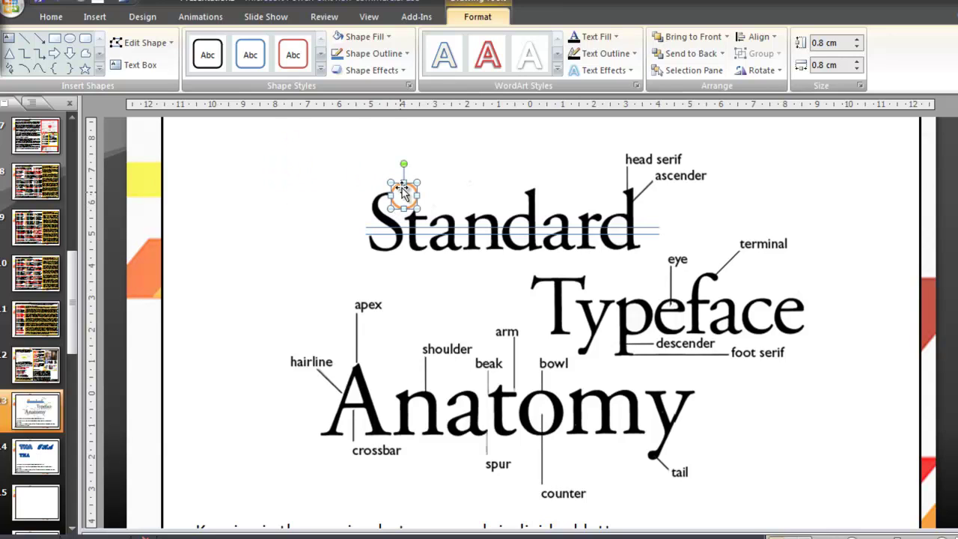
# Set the circle's Shape Fill to No Fill and nudge it into place on the S
pyautogui.click(389, 36)
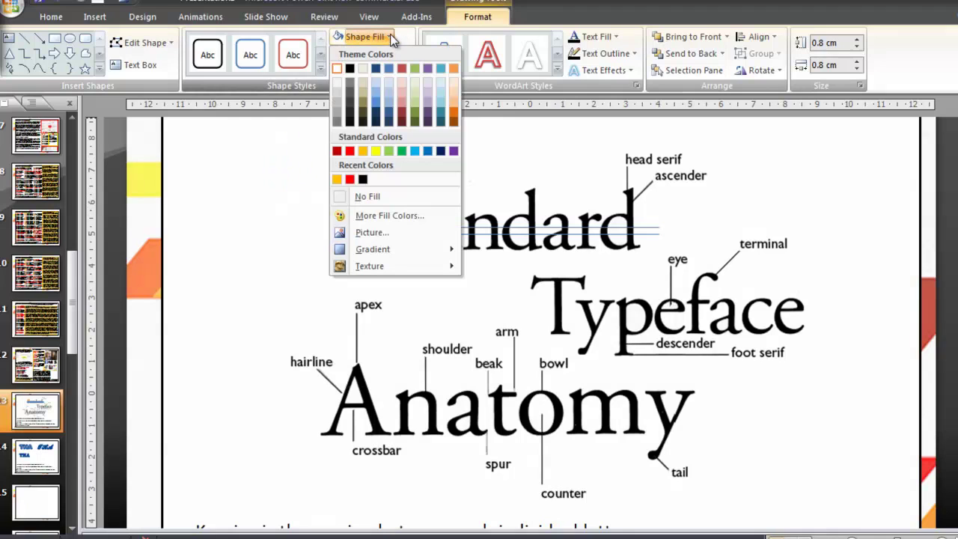
pyautogui.click(350, 197)
pyautogui.click(399, 188)
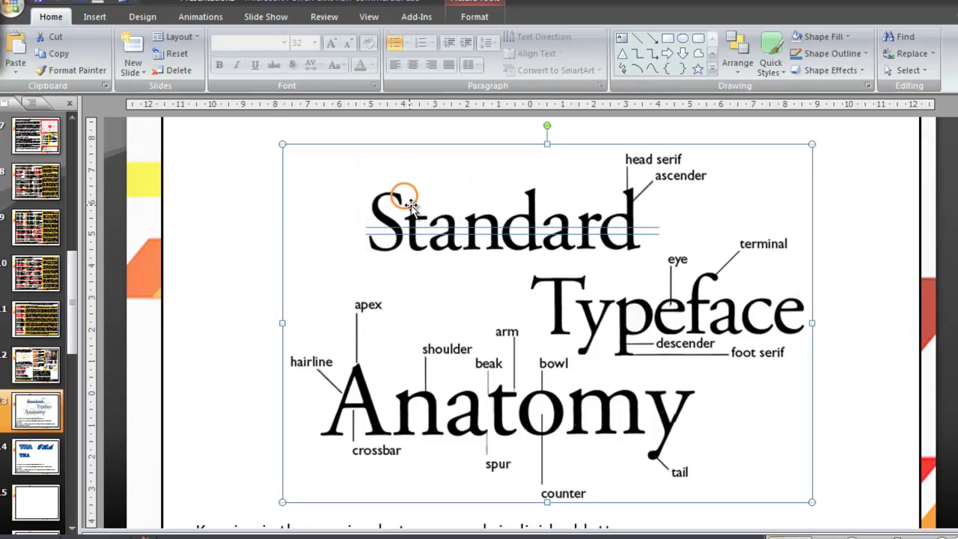
pyautogui.click(408, 200)
pyautogui.click(299, 256)
pyautogui.click(413, 198)
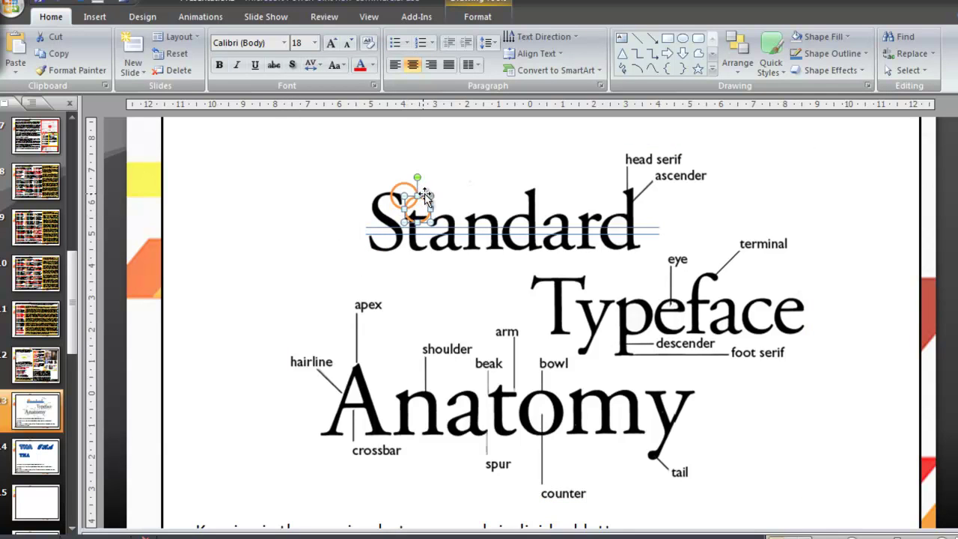
# Place an orange circle at the S's lower left and undo the accidental picture move
pyautogui.moveTo(374, 229); pyautogui.dragTo(372, 234)
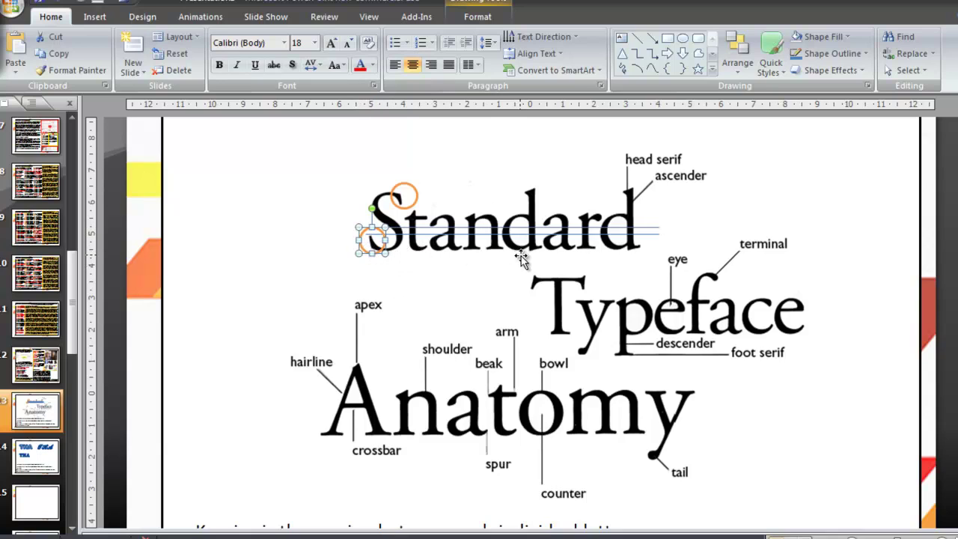
pyautogui.click(376, 248)
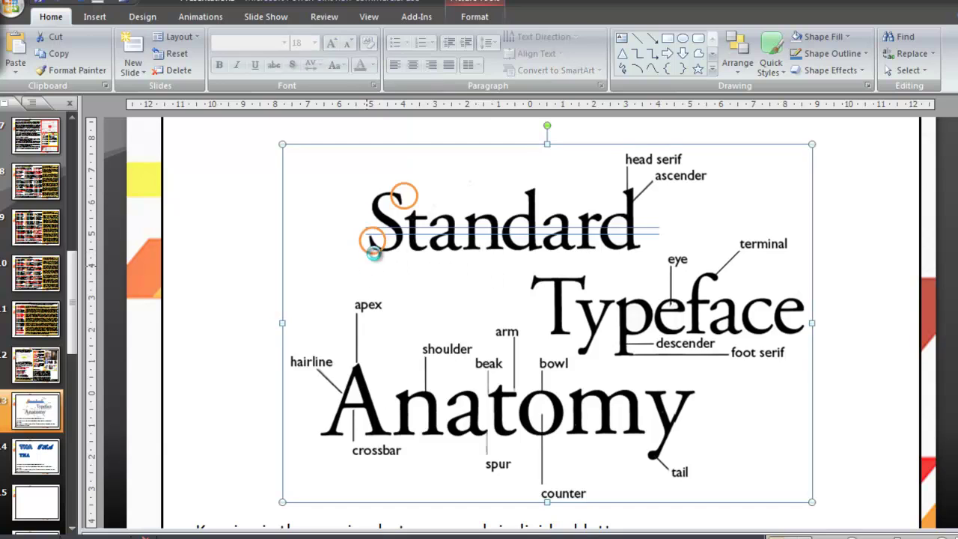
pyautogui.moveTo(376, 248); pyautogui.dragTo(392, 260)
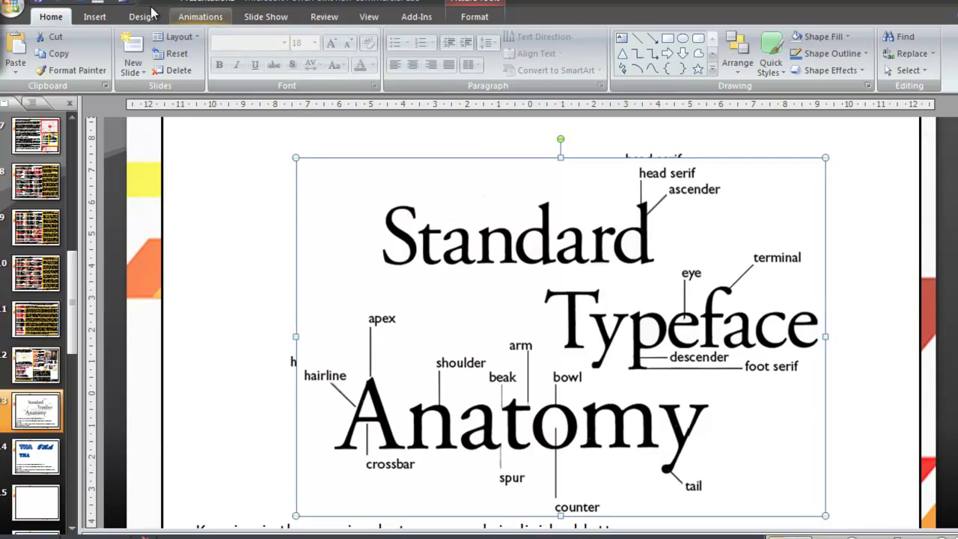
pyautogui.click(57, 4)
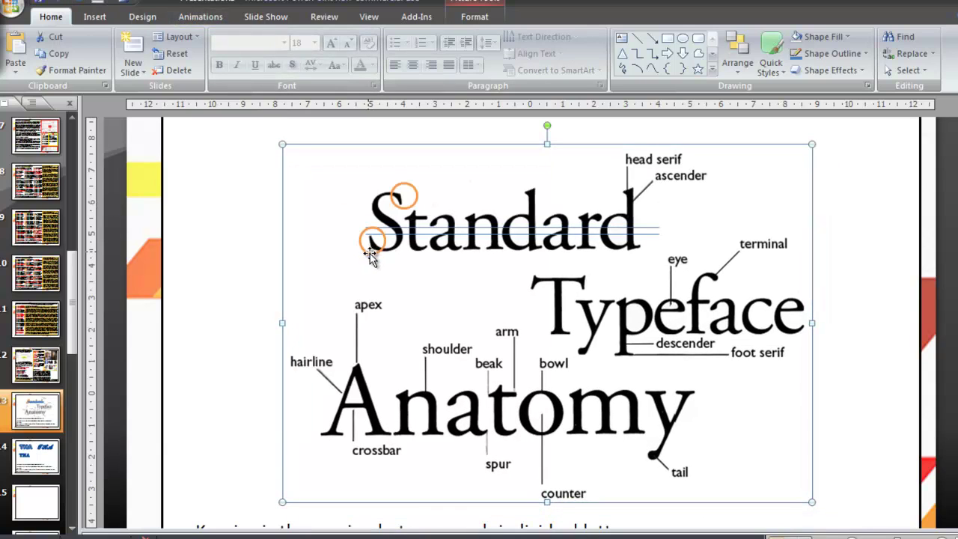
# Duplicate the lower circle with Ctrl+D and move the copy to Standard's middle baseline
pyautogui.moveTo(228, 208); pyautogui.dragTo(476, 304)
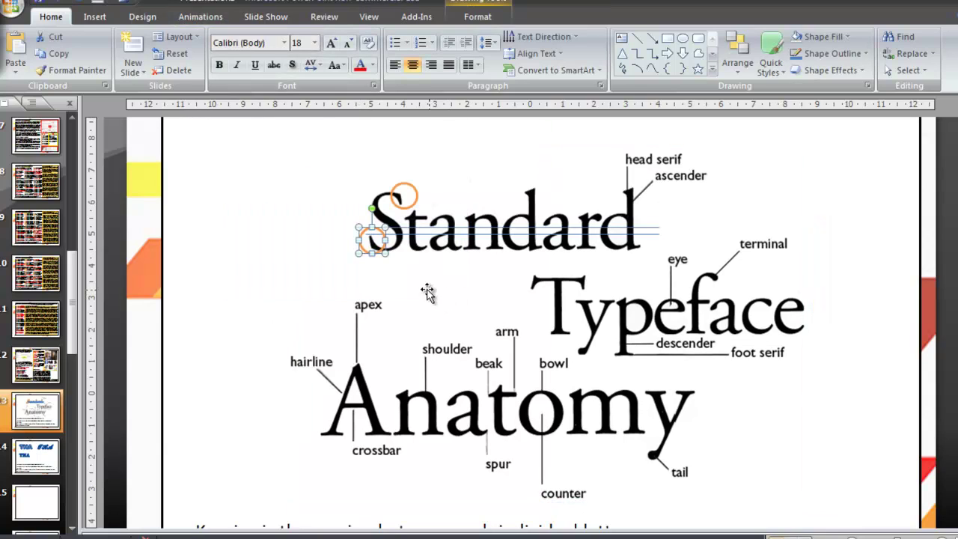
pyautogui.hotkey('ctrl', 'd')
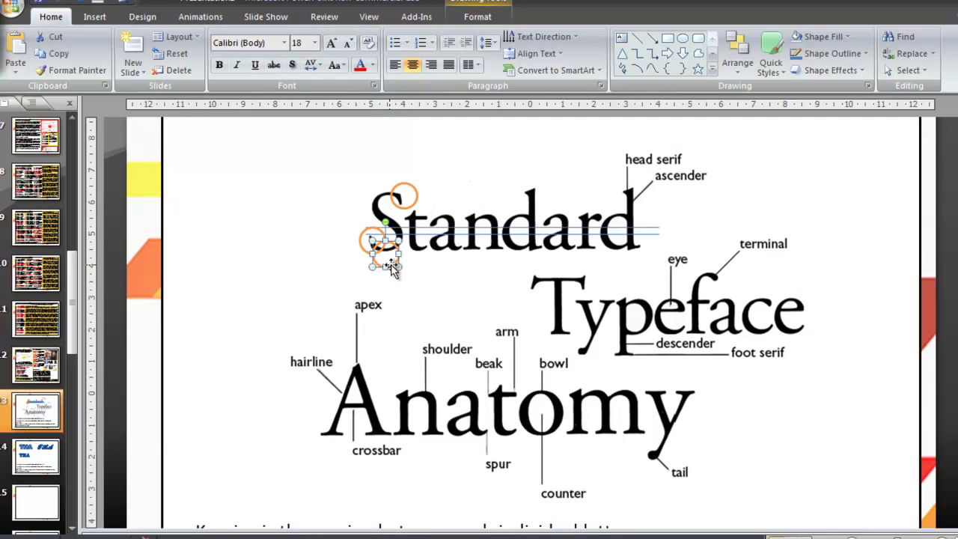
pyautogui.moveTo(391, 262); pyautogui.dragTo(539, 257)
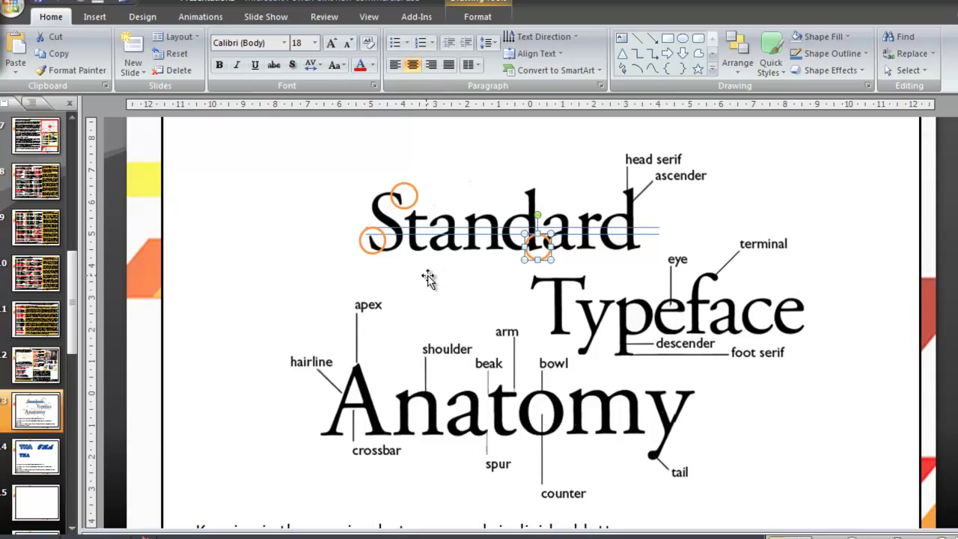
pyautogui.click(404, 206)
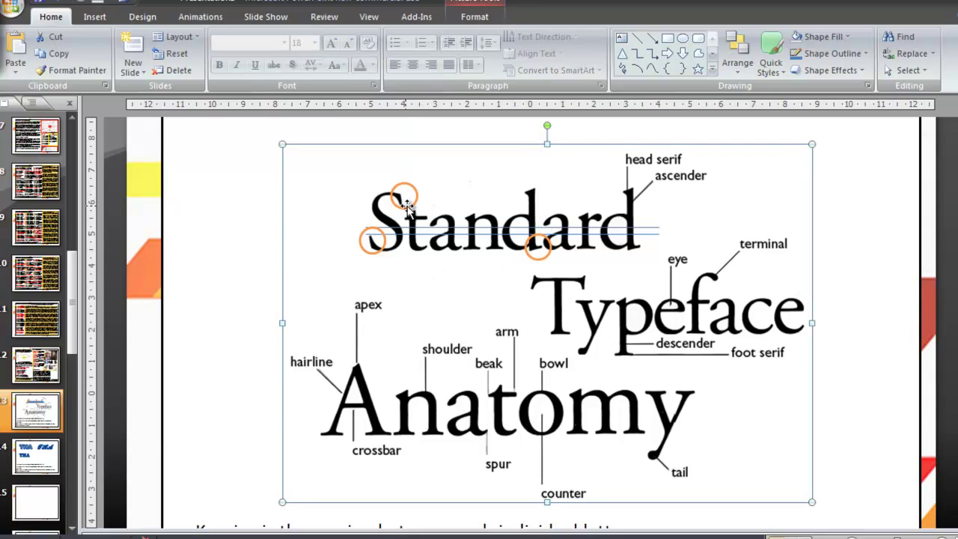
pyautogui.click(257, 208)
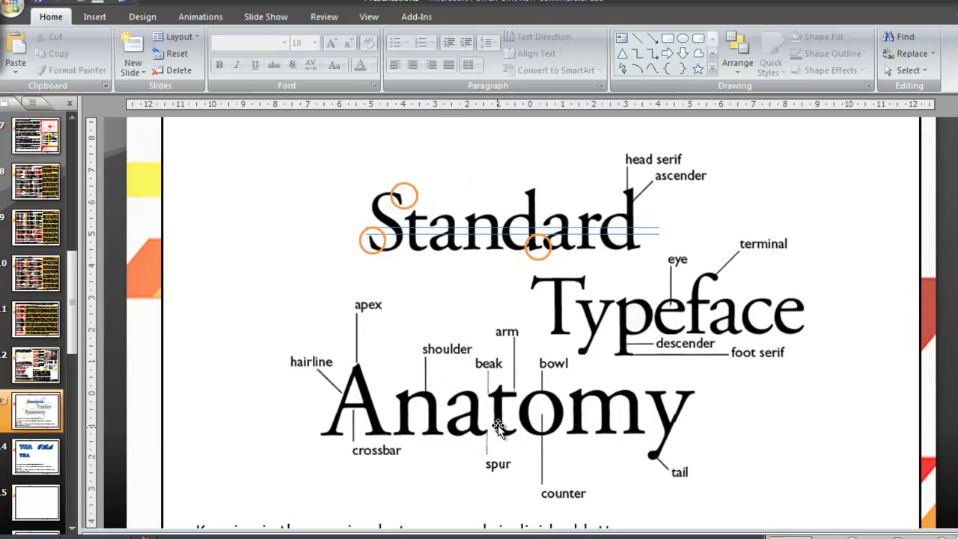
pyautogui.click(533, 255)
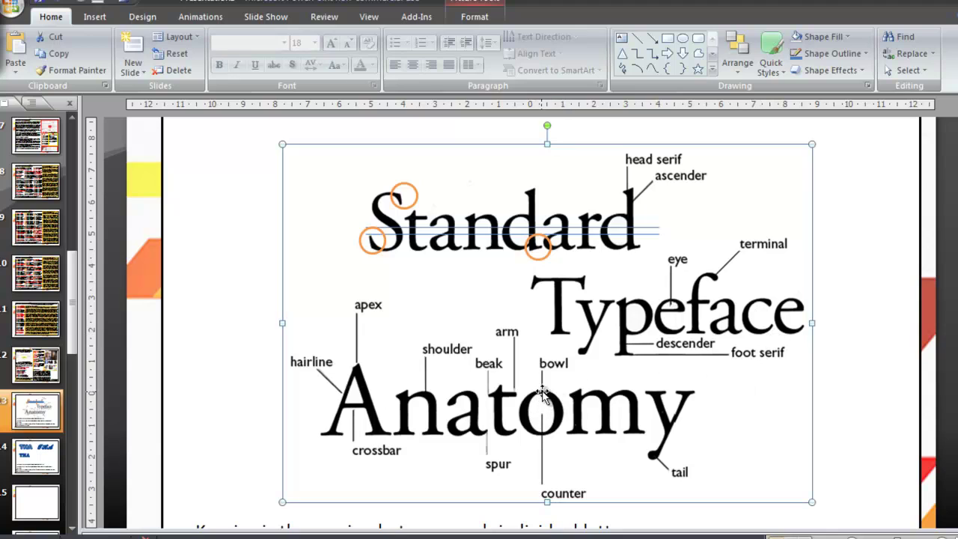
pyautogui.click(218, 421)
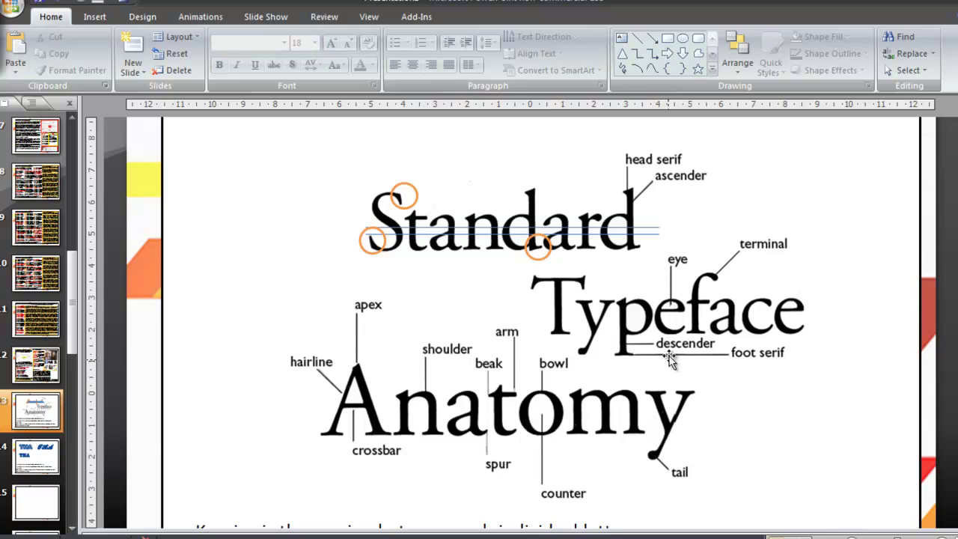
# Delete the orange circle markers from the S in Standard
pyautogui.click(372, 254)
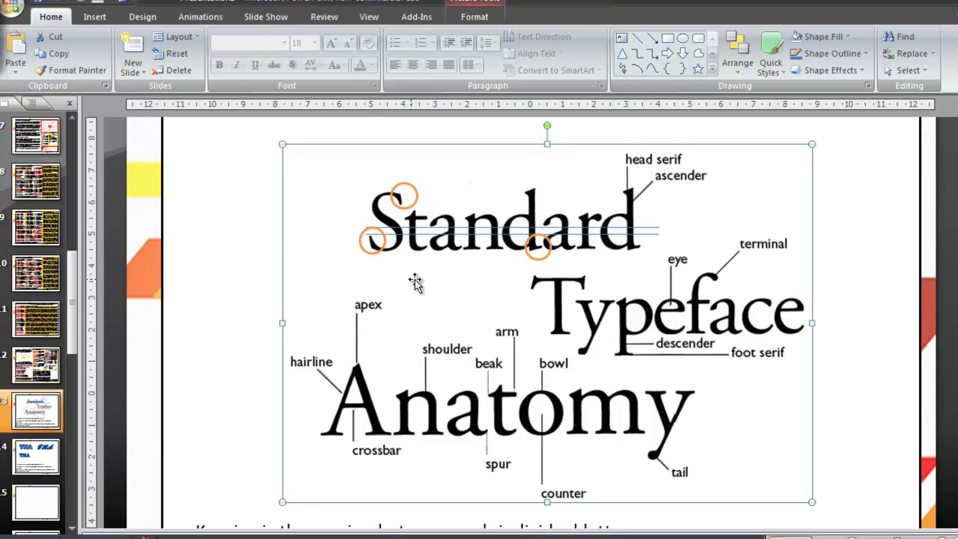
pyautogui.moveTo(116, 186); pyautogui.dragTo(407, 277)
pyautogui.press('Escape')
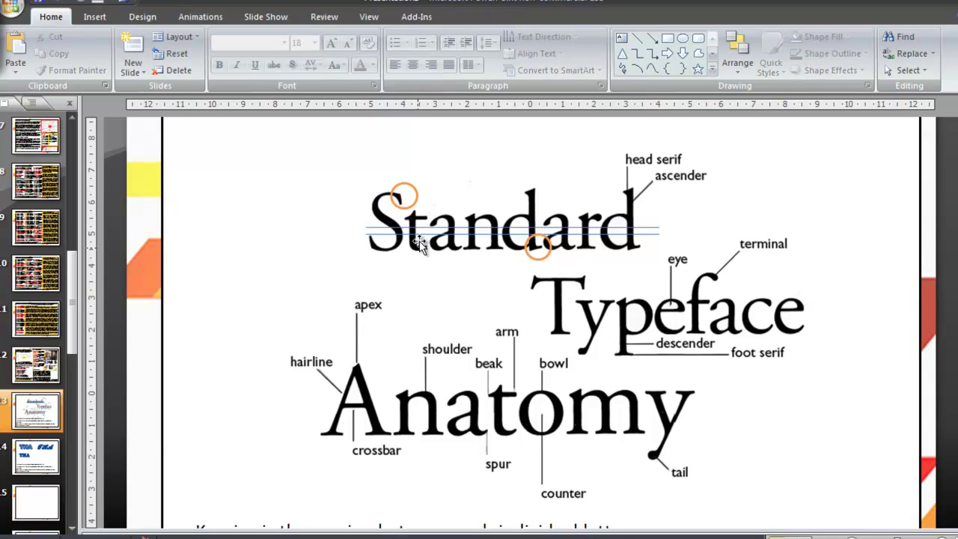
pyautogui.moveTo(108, 155); pyautogui.dragTo(420, 213)
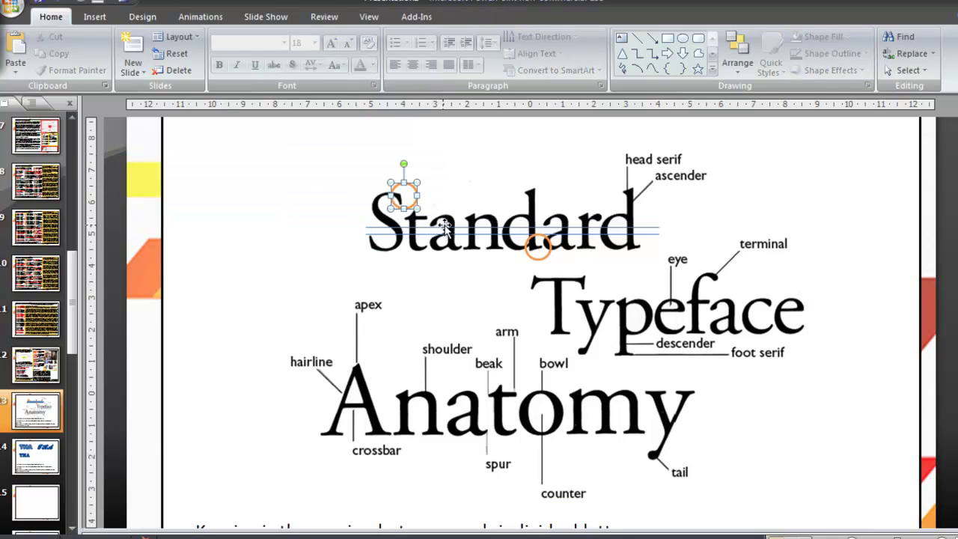
pyautogui.click(408, 204)
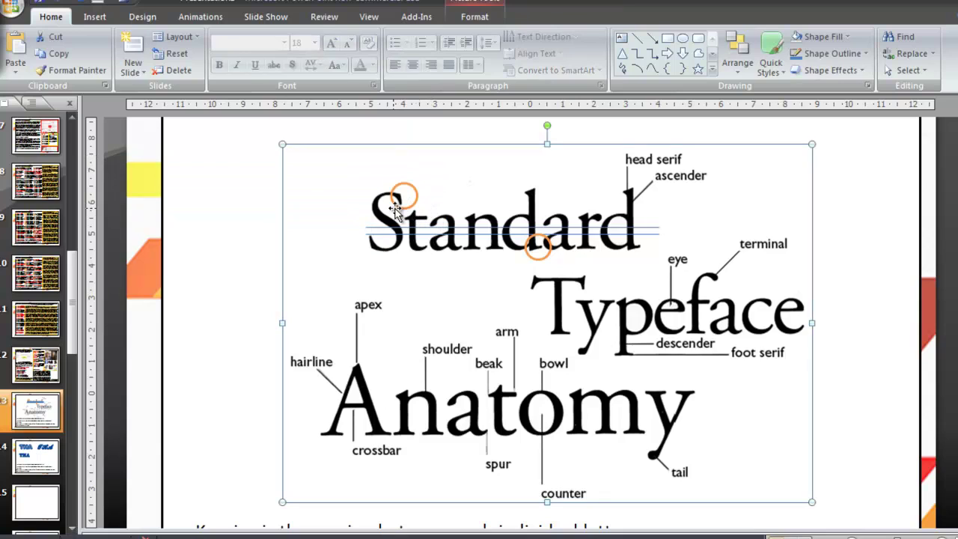
pyautogui.click(401, 206)
pyautogui.press('Delete')
# Delete the horizontal guide line across Standard
pyautogui.click(534, 245)
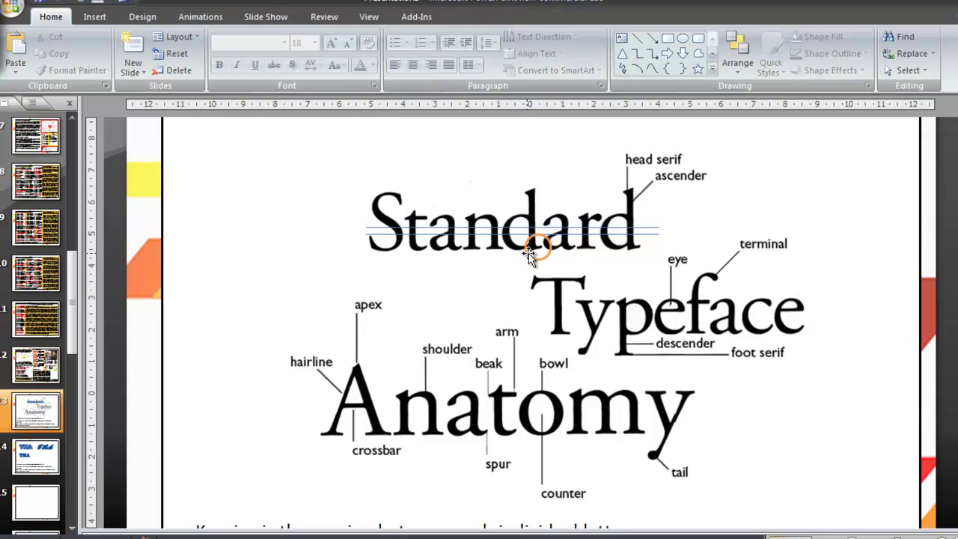
pyautogui.click(575, 234)
pyautogui.press('Delete')
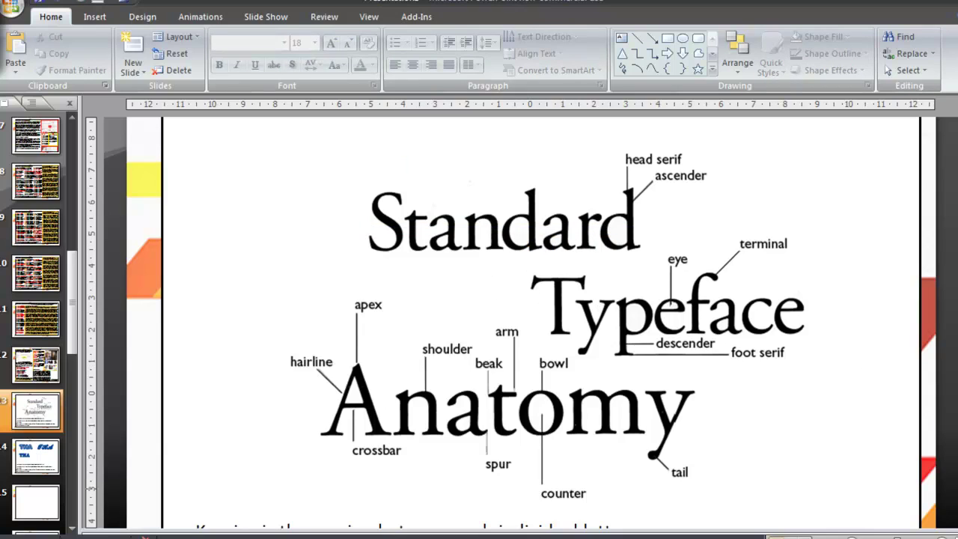
# Choose the Rectangle shape from the Insert tab's Shapes gallery
pyautogui.scroll(-1, 529, 468)
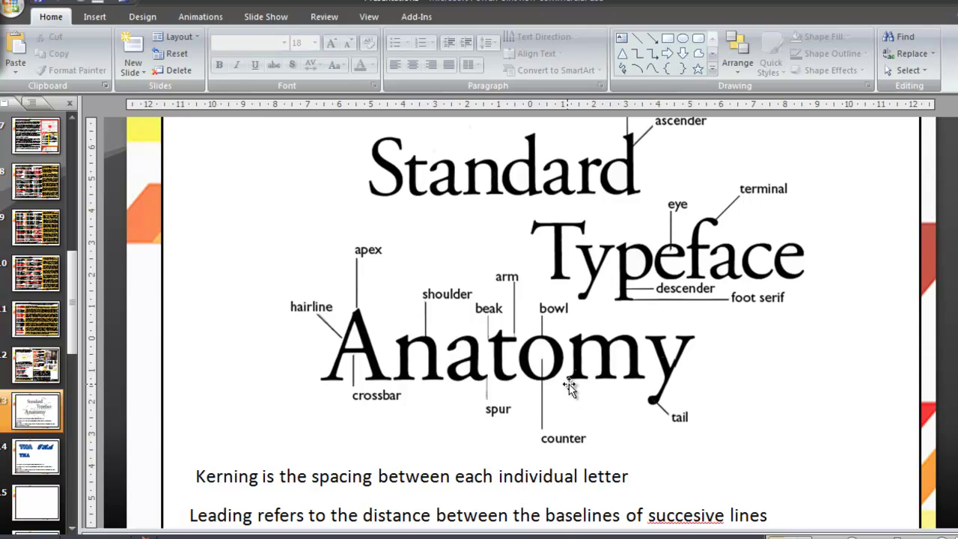
pyautogui.click(142, 17)
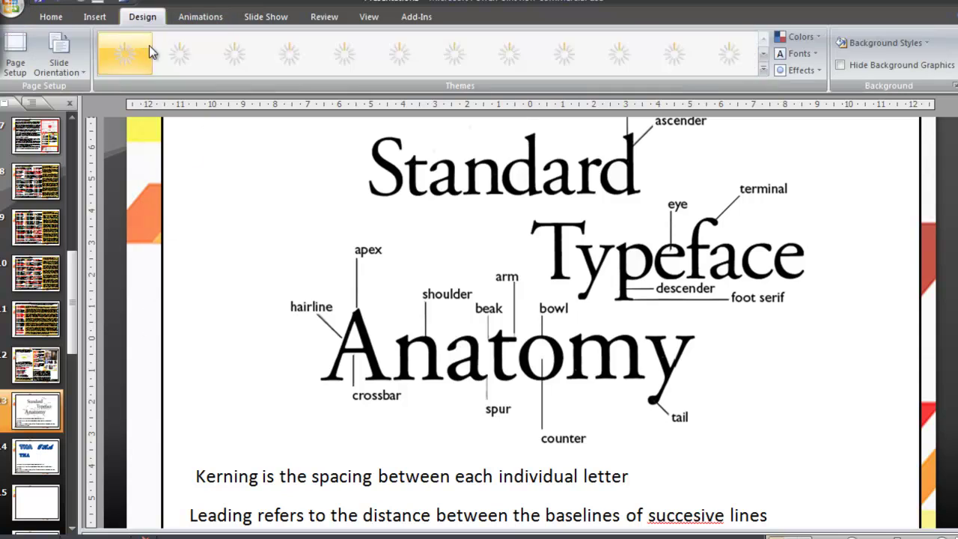
pyautogui.click(94, 18)
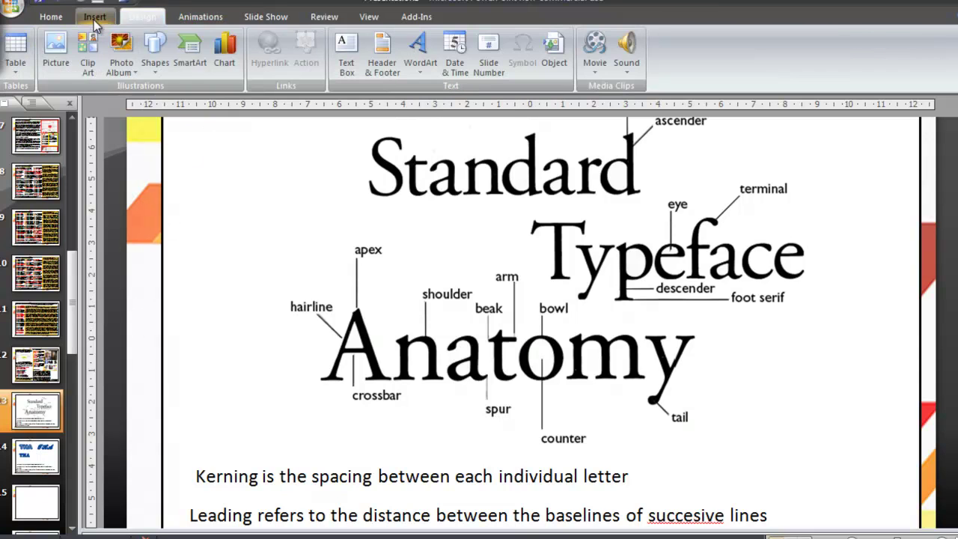
pyautogui.click(154, 66)
pyautogui.click(198, 102)
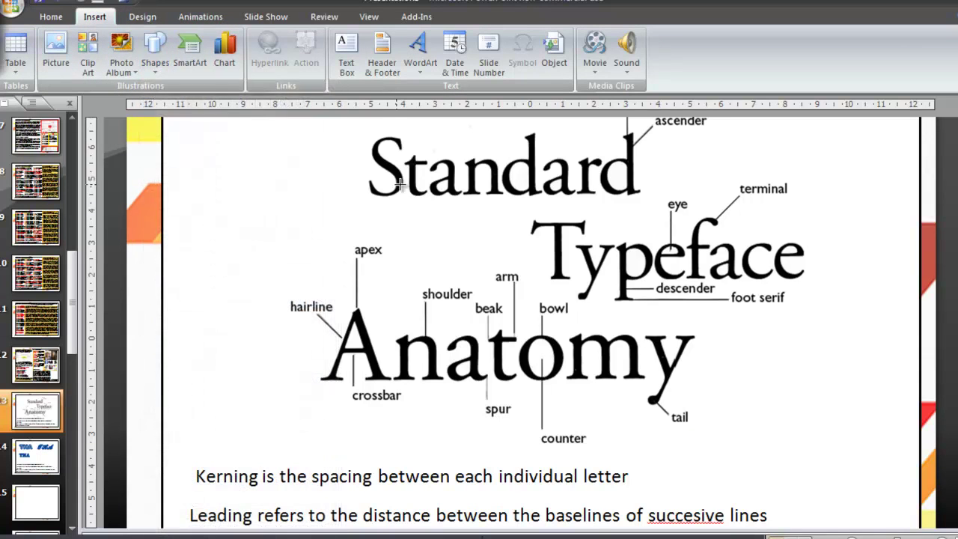
# Draw a long thin blue bar across the diagram and place it between Typeface and Anatomy
pyautogui.moveTo(531, 193)
pyautogui.mouseDown()
pyautogui.moveTo(536, 208)
pyautogui.moveTo(687, 232)
pyautogui.moveTo(741, 211)
pyautogui.moveTo(754, 223)
pyautogui.mouseUp()
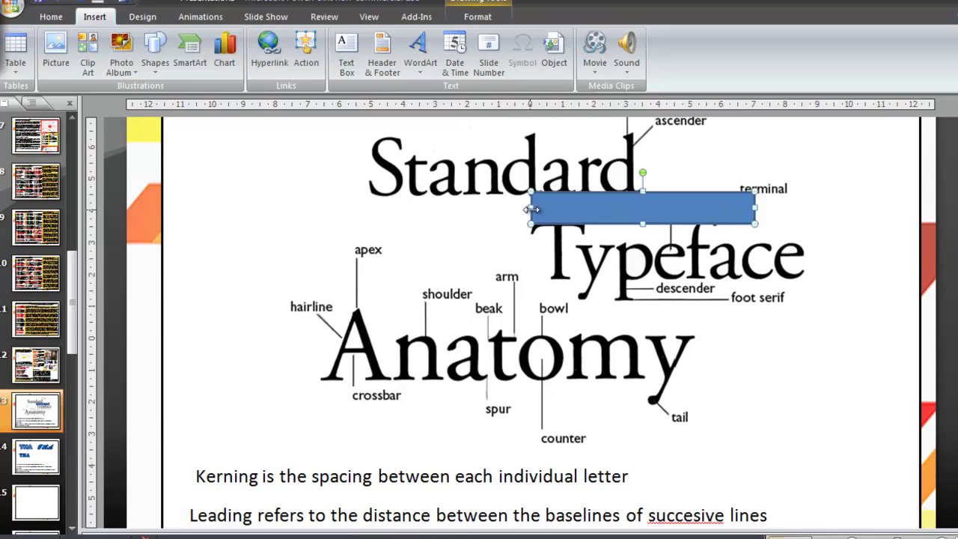
pyautogui.moveTo(531, 209); pyautogui.dragTo(207, 212)
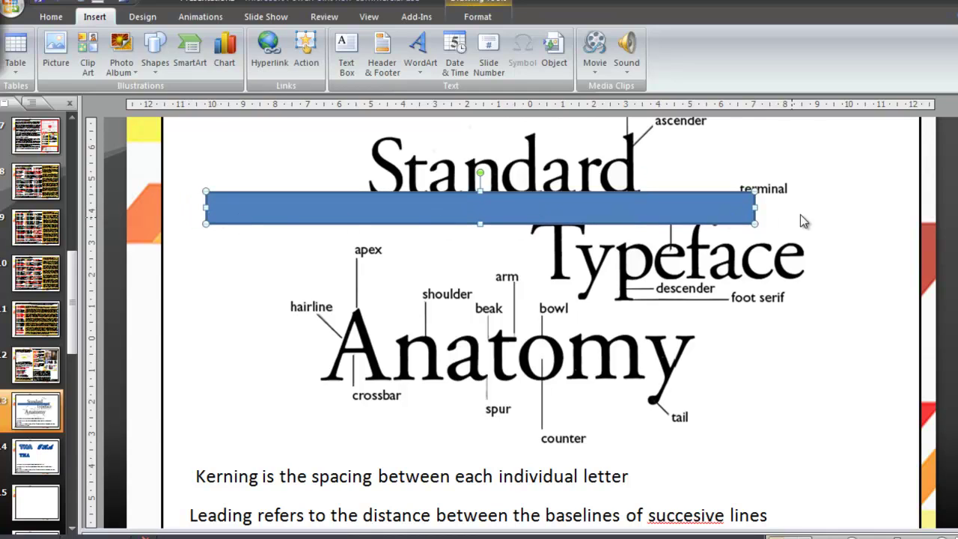
pyautogui.moveTo(754, 207); pyautogui.dragTo(850, 207)
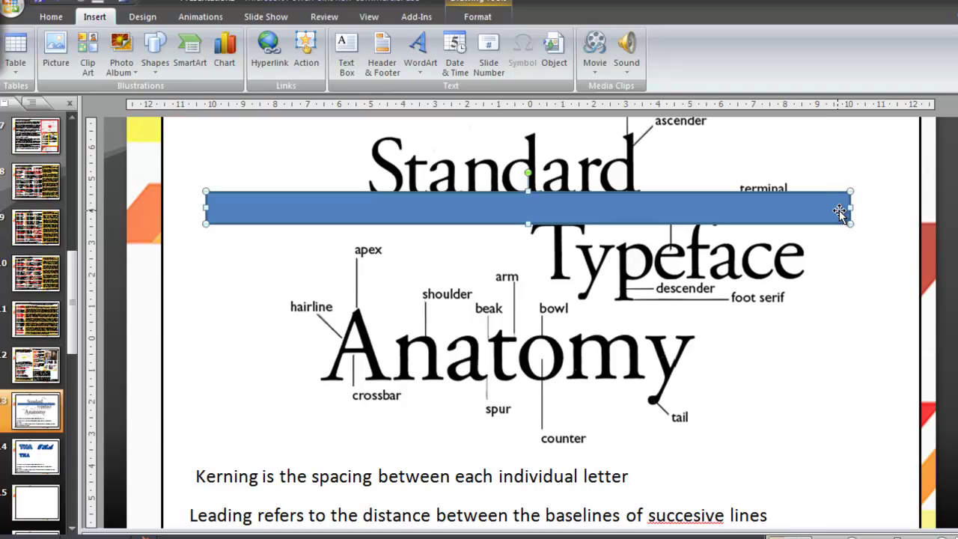
pyautogui.moveTo(528, 214); pyautogui.dragTo(501, 300)
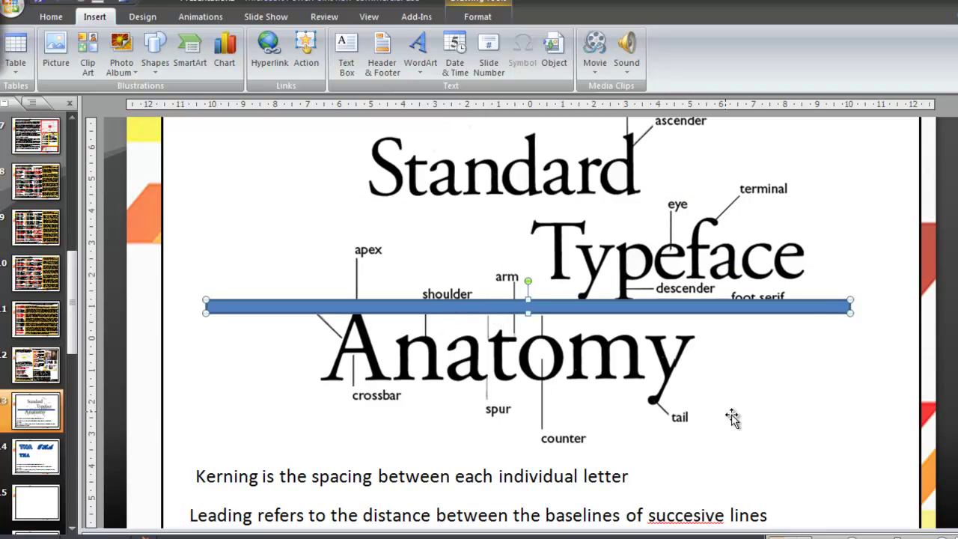
# Go to slide 14 with the THA font examples
pyautogui.click(762, 427)
pyautogui.scroll(-4, 810, 468)
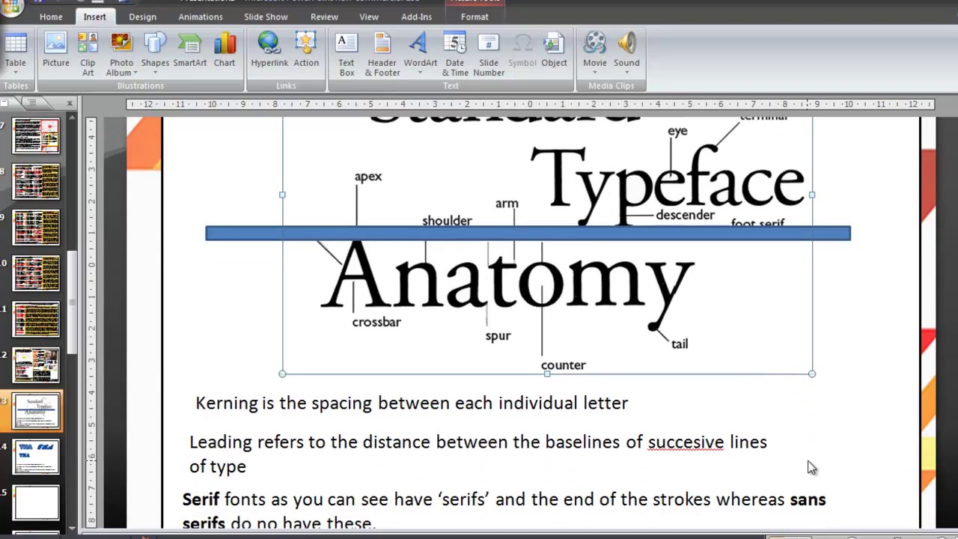
pyautogui.scroll(-1, 781, 466)
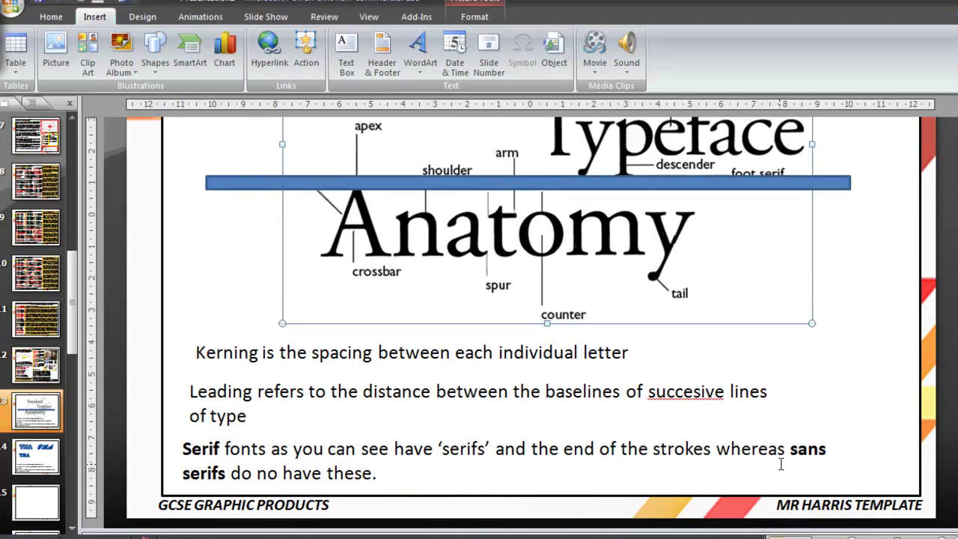
pyautogui.scroll(2, 372, 379)
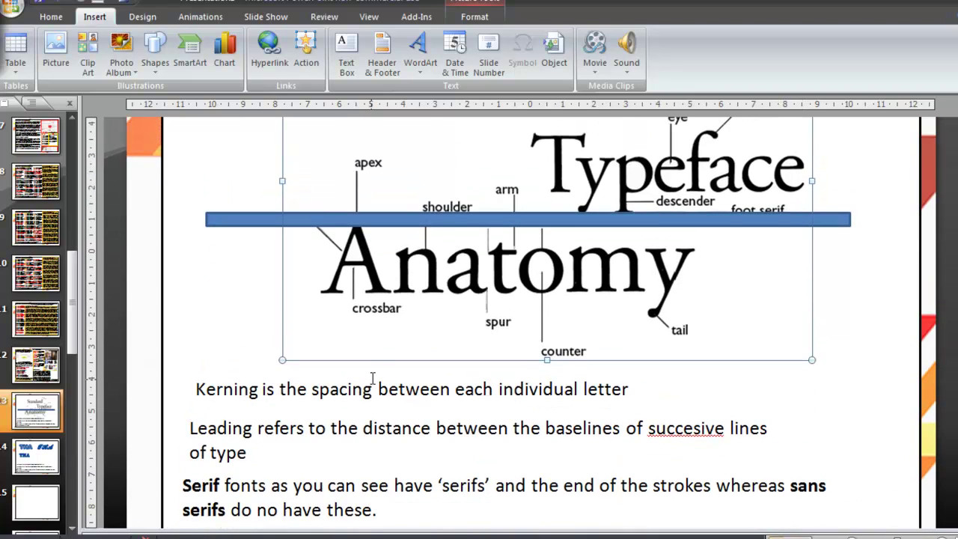
pyautogui.click(31, 460)
pyautogui.scroll(3, 372, 339)
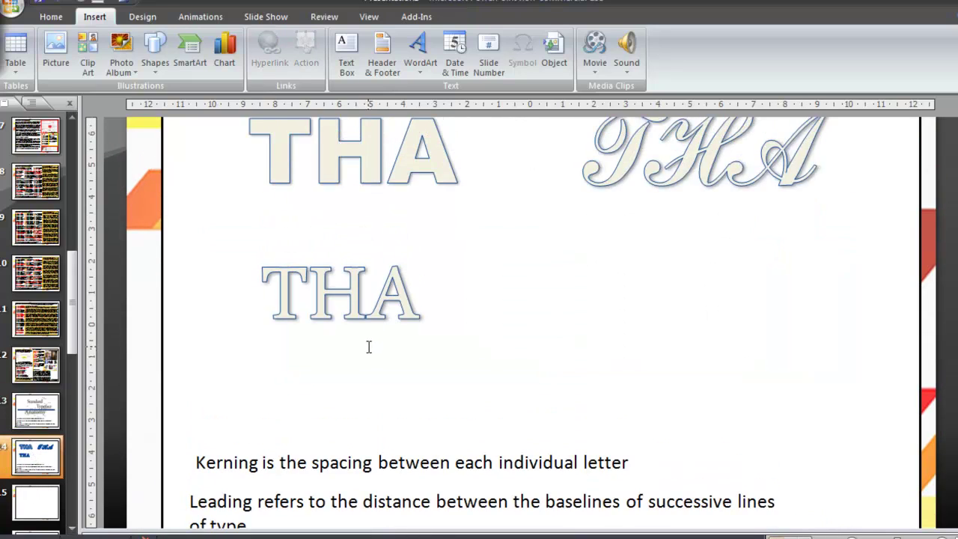
pyautogui.scroll(2, 365, 350)
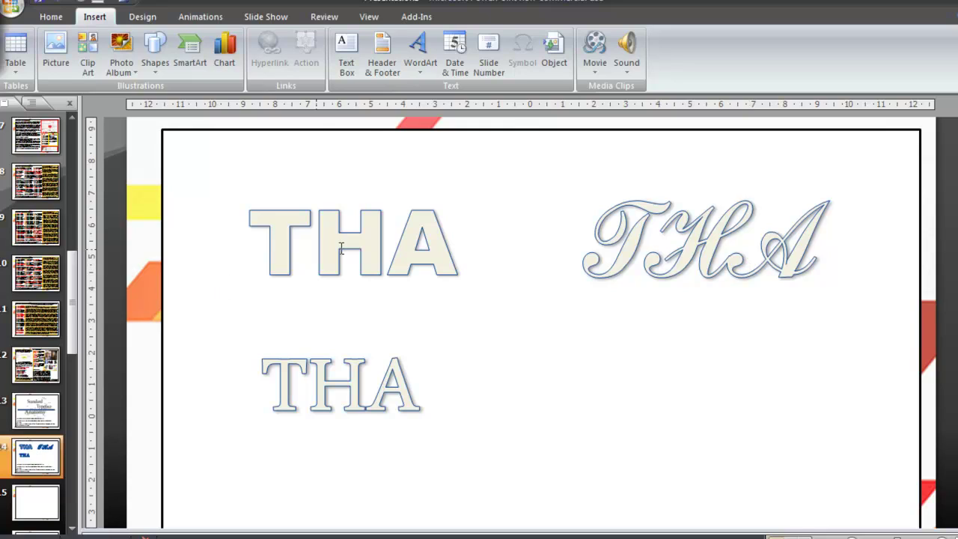
# Separate the bold T from HA with a gap, widening the text box to keep one line
pyautogui.click(388, 258)
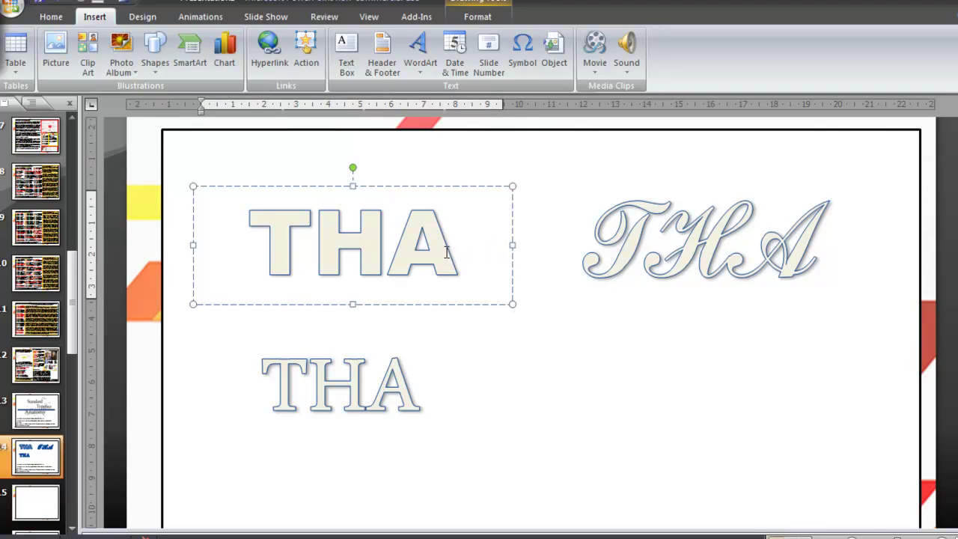
pyautogui.click(312, 246)
pyautogui.press('Return')
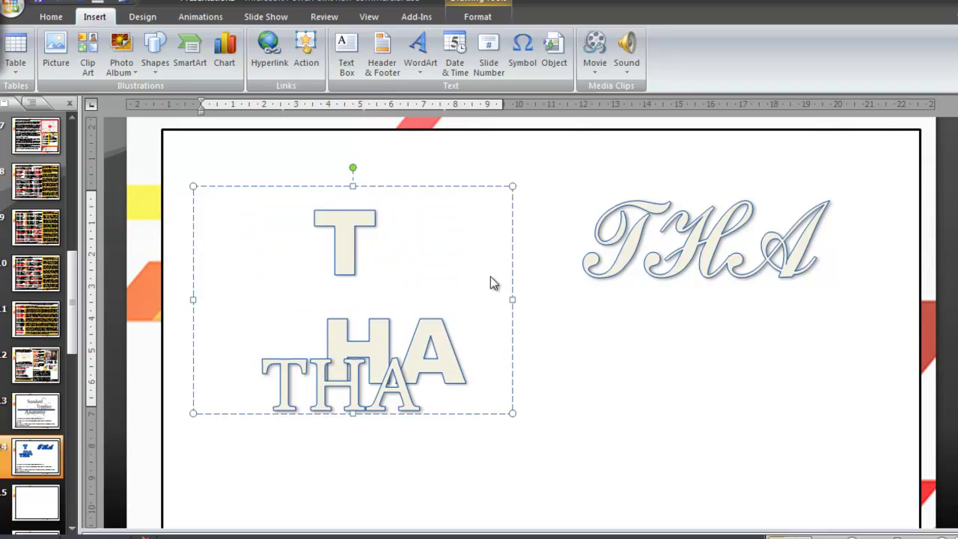
pyautogui.moveTo(511, 299); pyautogui.dragTo(659, 298)
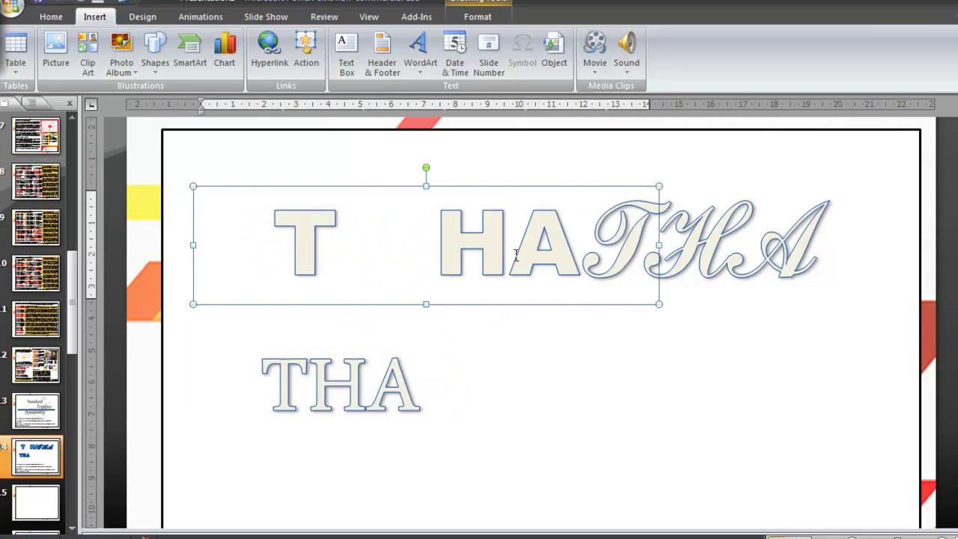
pyautogui.click(516, 254)
pyautogui.click(436, 268)
pyautogui.press('BackSpace')
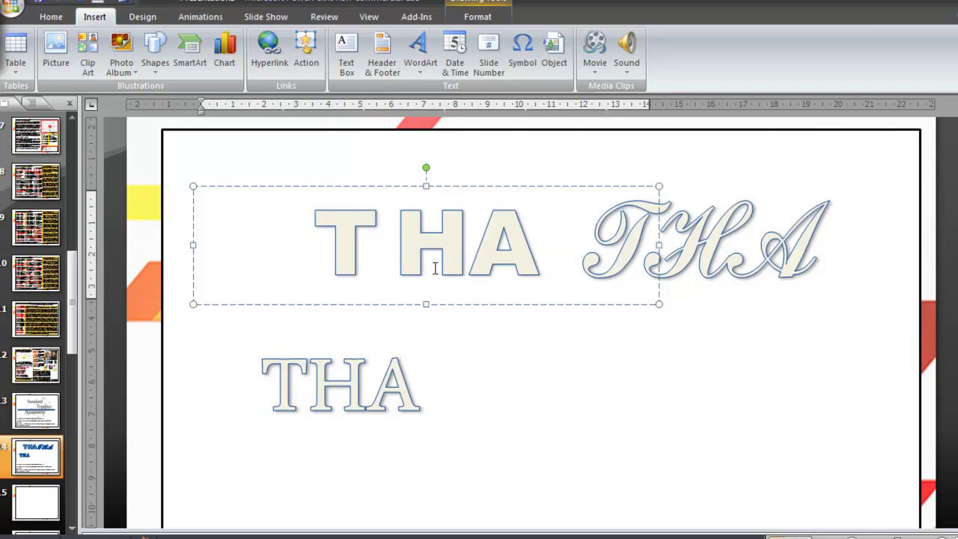
pyautogui.press('BackSpace')
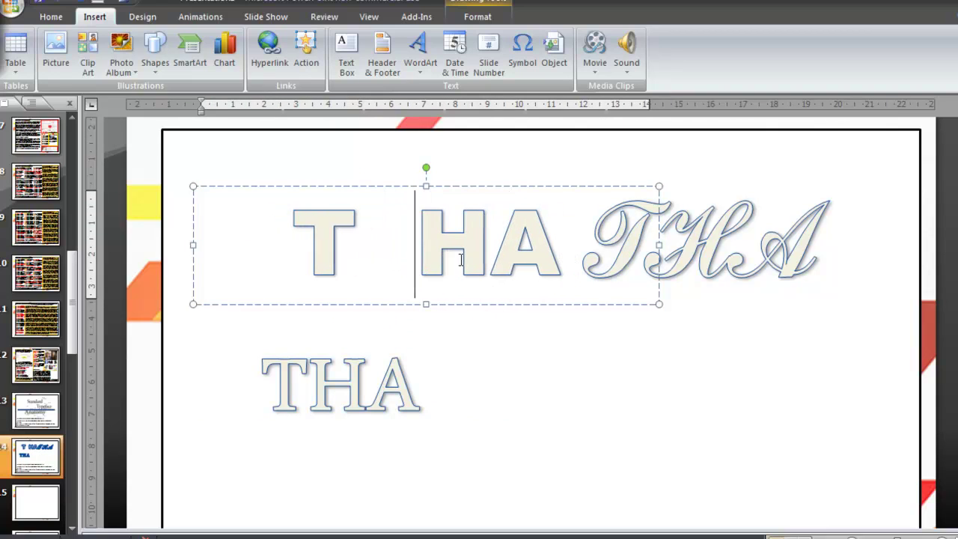
pyautogui.press('BackSpace')
# Reduce the font size of the H in the bold THA
pyautogui.click(479, 258)
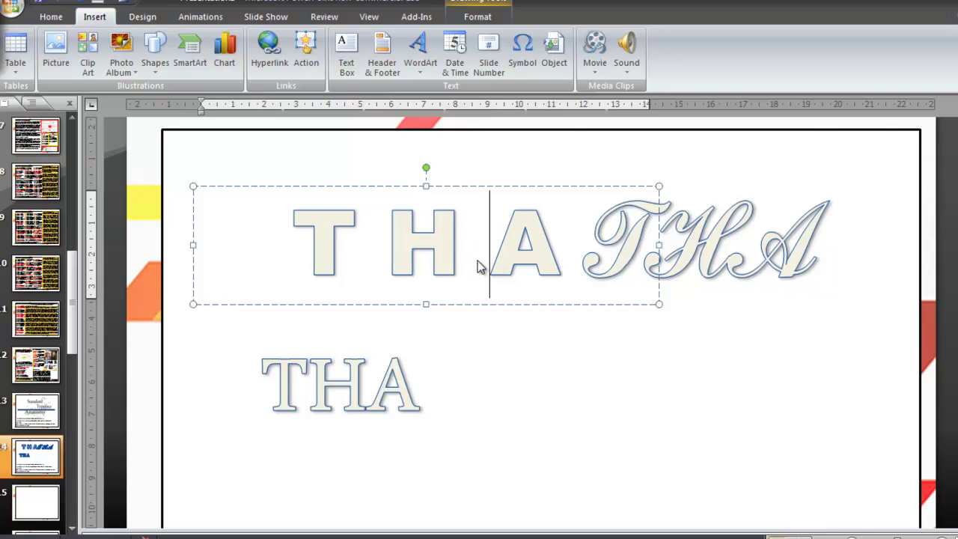
pyautogui.click(419, 240)
pyautogui.moveTo(386, 240); pyautogui.dragTo(459, 240)
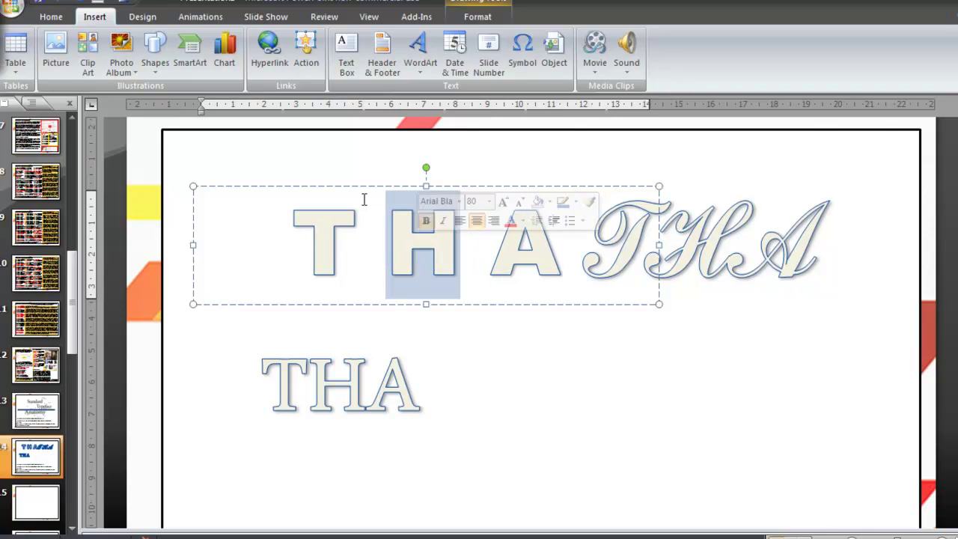
pyautogui.click(51, 16)
pyautogui.click(315, 43)
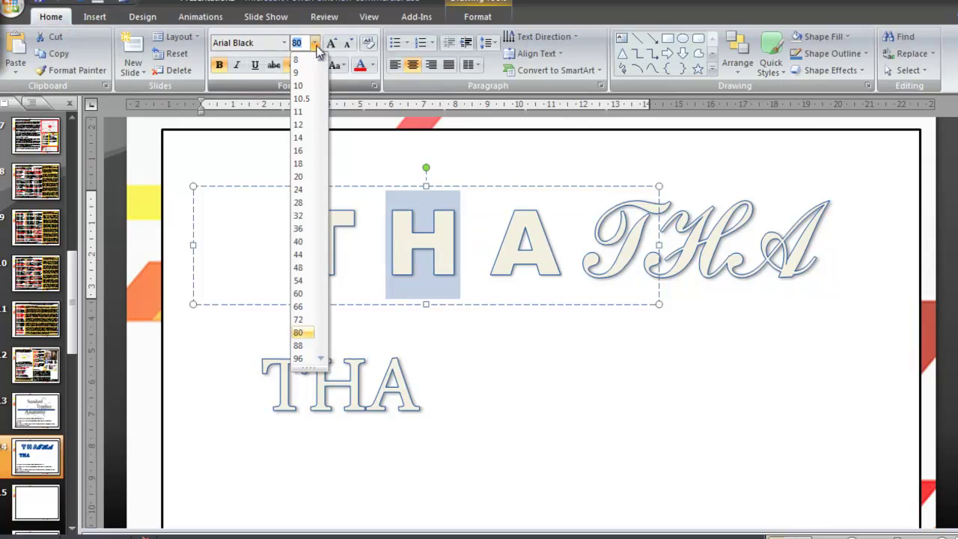
pyautogui.click(300, 293)
# Set the A of the bold THA to 28 point
pyautogui.click(542, 258)
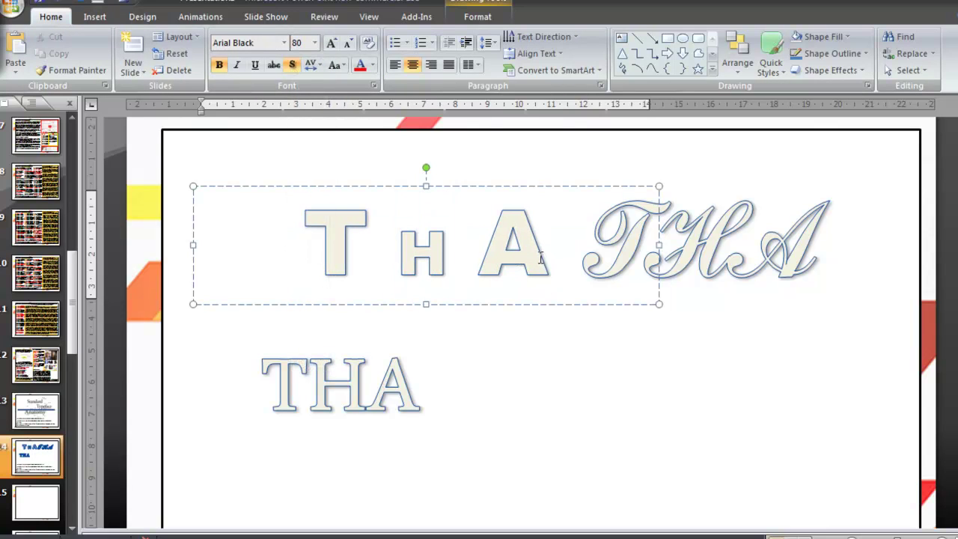
pyautogui.moveTo(542, 258); pyautogui.dragTo(489, 250)
pyautogui.click(315, 43)
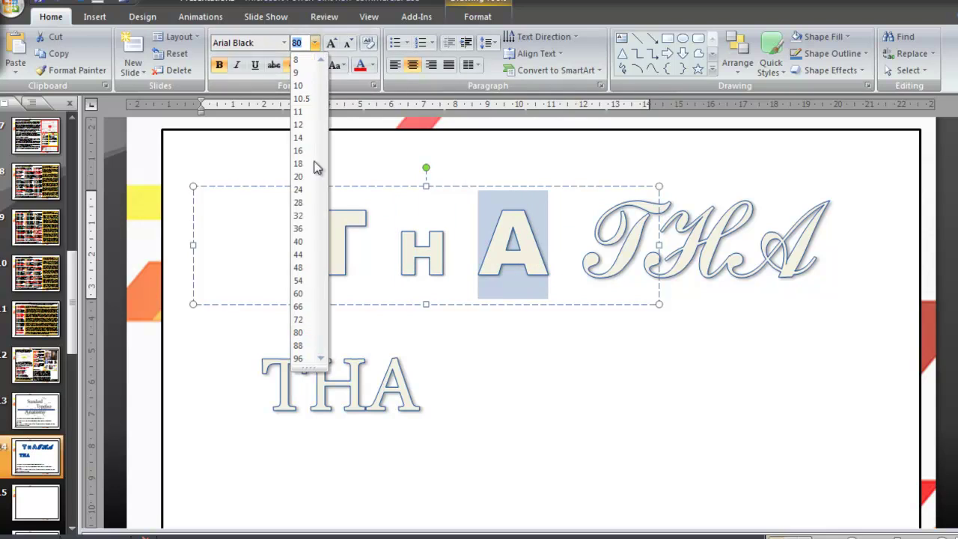
pyautogui.click(303, 203)
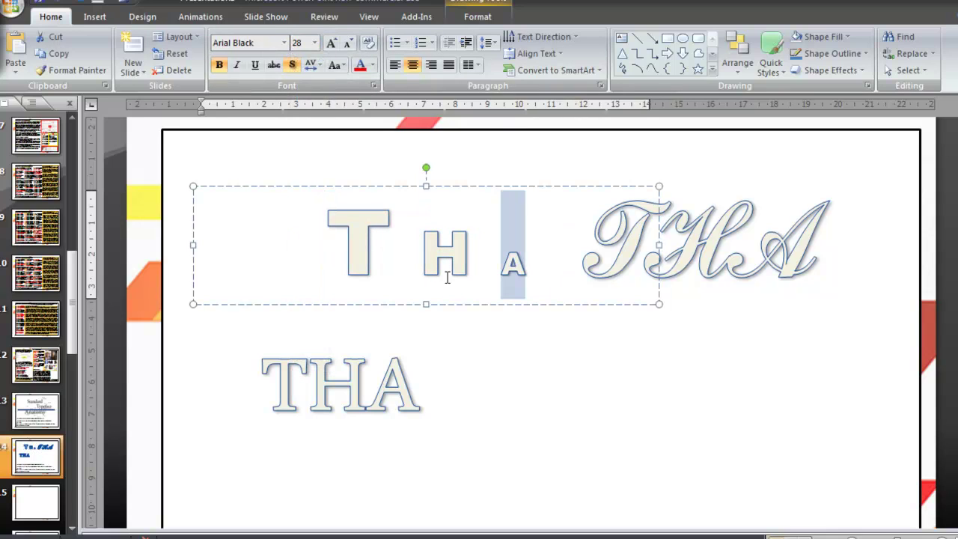
pyautogui.click(420, 247)
pyautogui.click(390, 249)
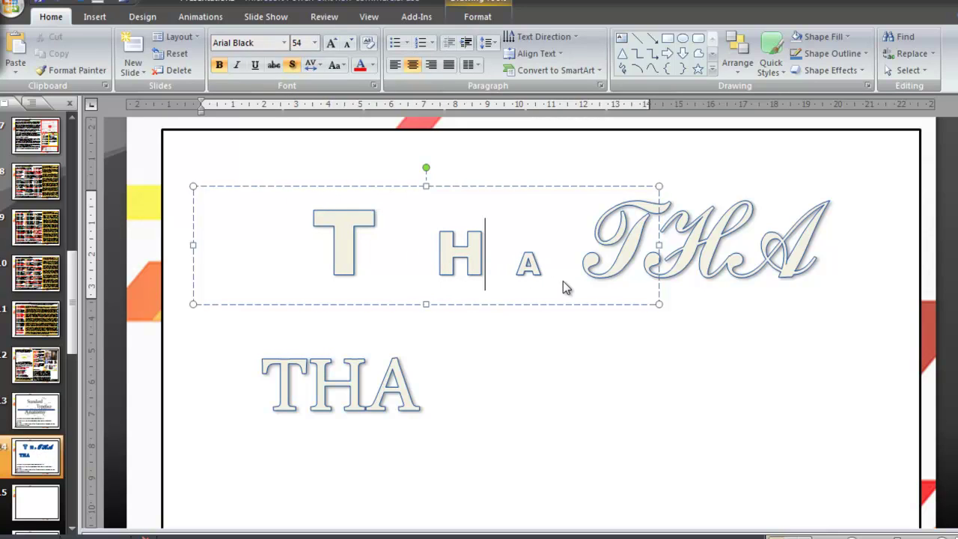
# Delete the script THA and the serif THA text boxes
pyautogui.click(705, 268)
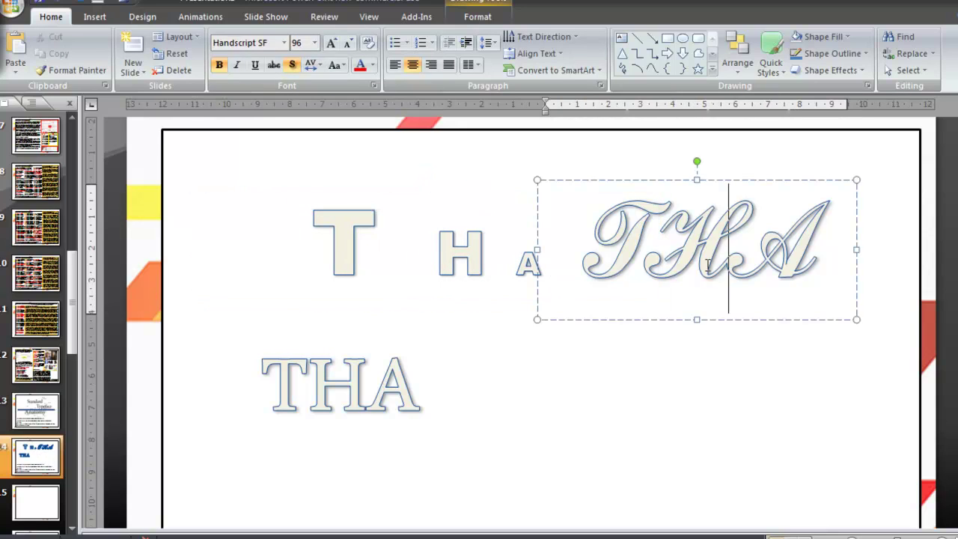
pyautogui.click(718, 321)
pyautogui.press('Delete')
pyautogui.click(402, 456)
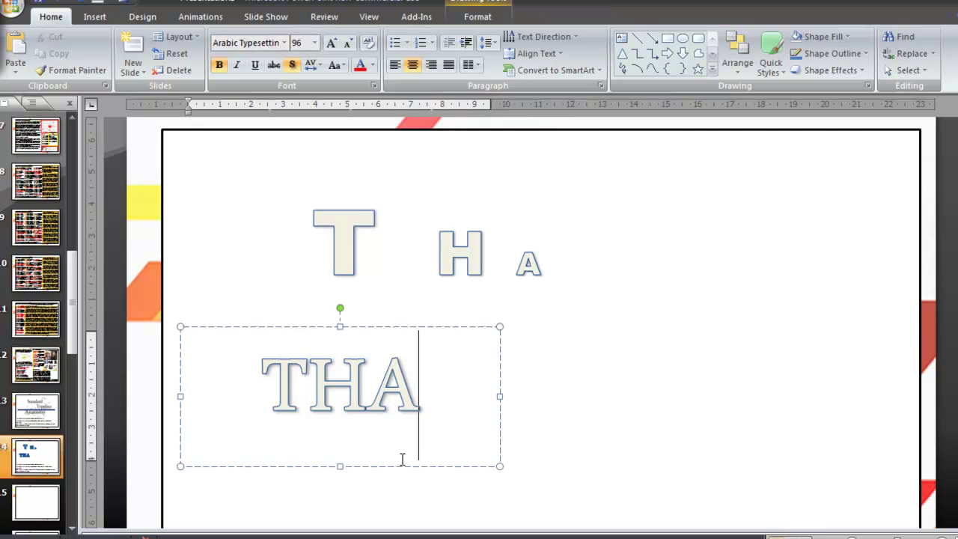
pyautogui.click(403, 467)
pyautogui.press('Delete')
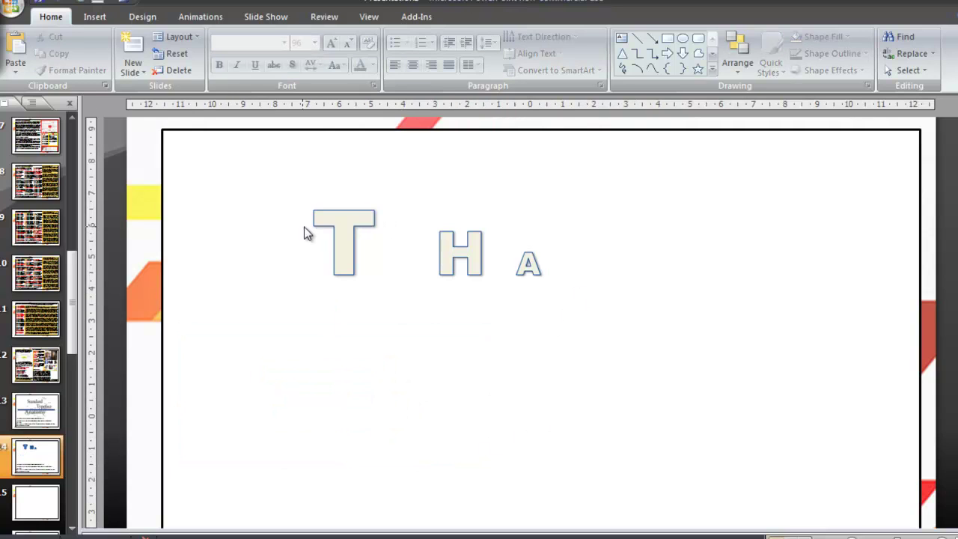
# Place the caret in the bold Arial Black T H A text box
pyautogui.click(508, 272)
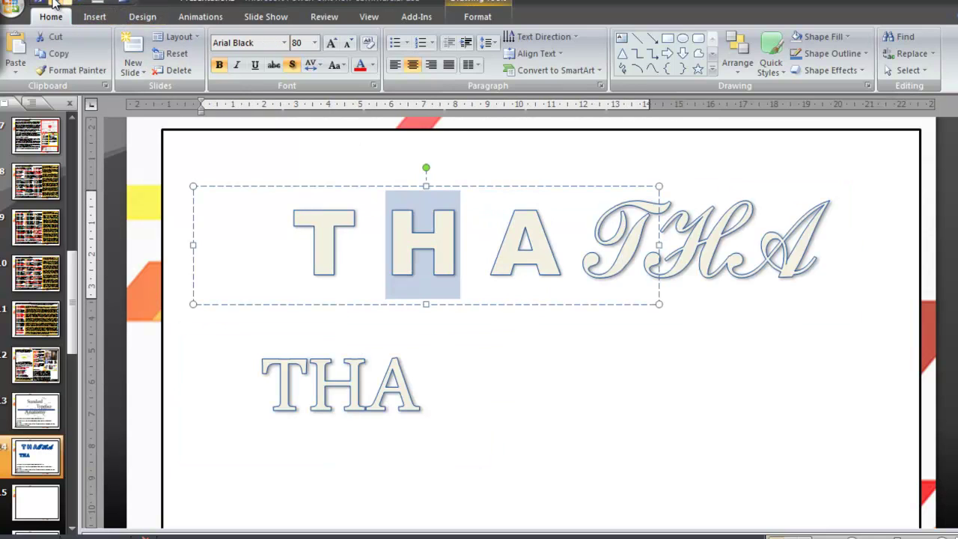
# Edit the bold text back to equal-size T and HA with a wide gap
pyautogui.press('Right')
pyautogui.press('Delete')
pyautogui.press('Left')
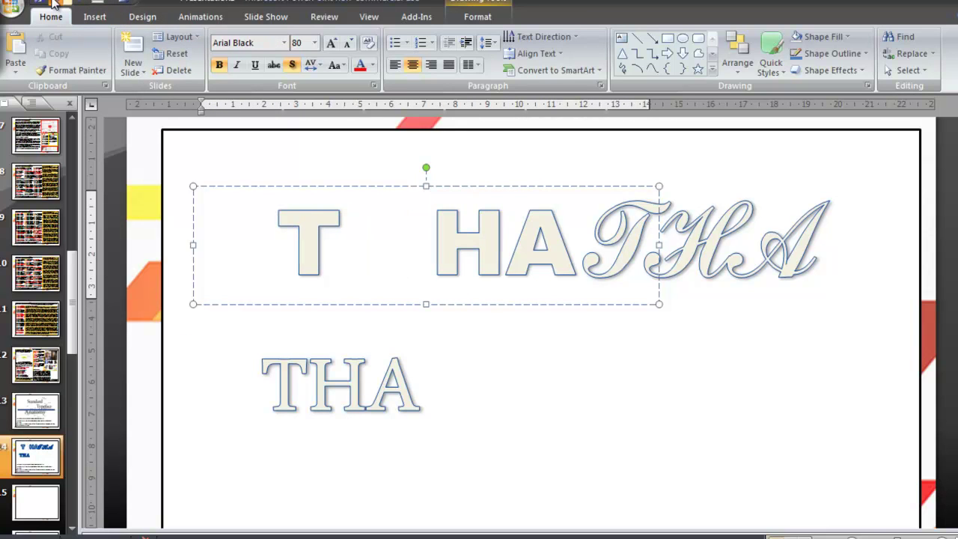
pyautogui.press('BackSpace')
# Delete the serif THA and script THA text boxes
pyautogui.click(359, 444)
pyautogui.click(367, 466)
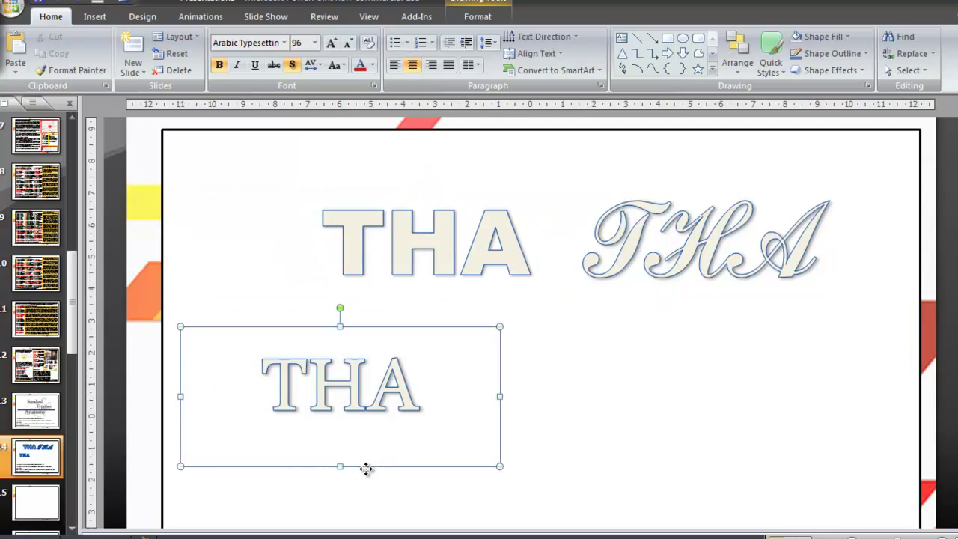
pyautogui.press('Delete')
pyautogui.click(586, 240)
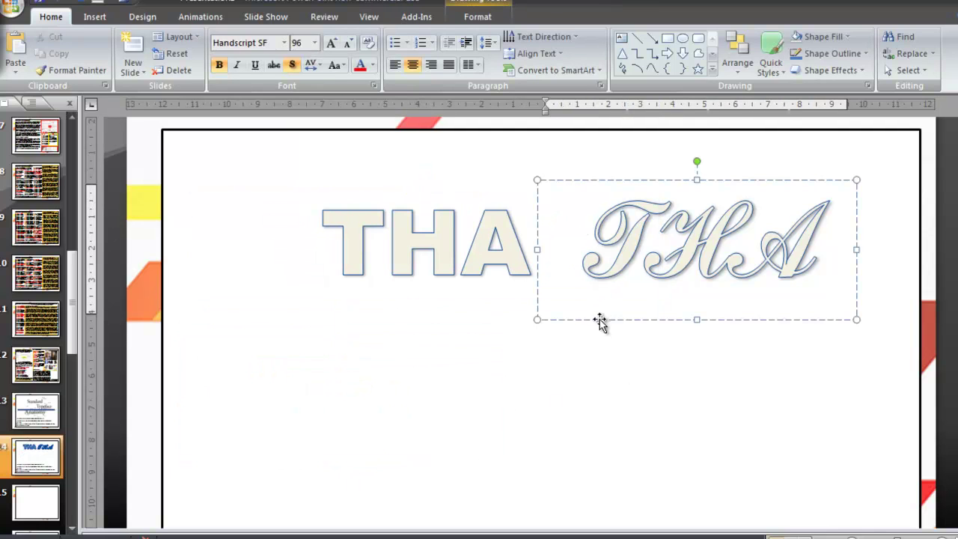
pyautogui.click(594, 324)
pyautogui.press('Delete')
# Make the bold THA letters italic
pyautogui.moveTo(569, 241); pyautogui.dragTo(245, 240)
pyautogui.click(235, 64)
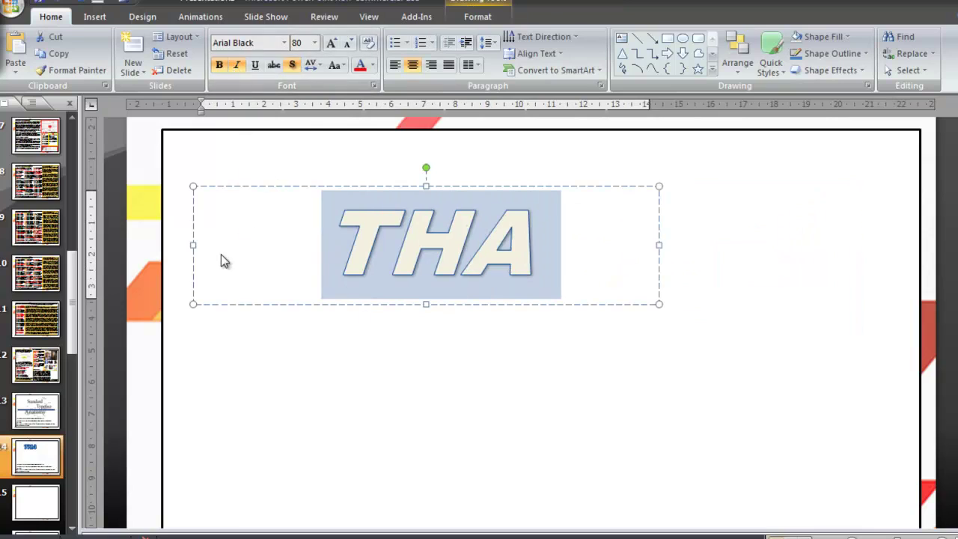
pyautogui.click(353, 384)
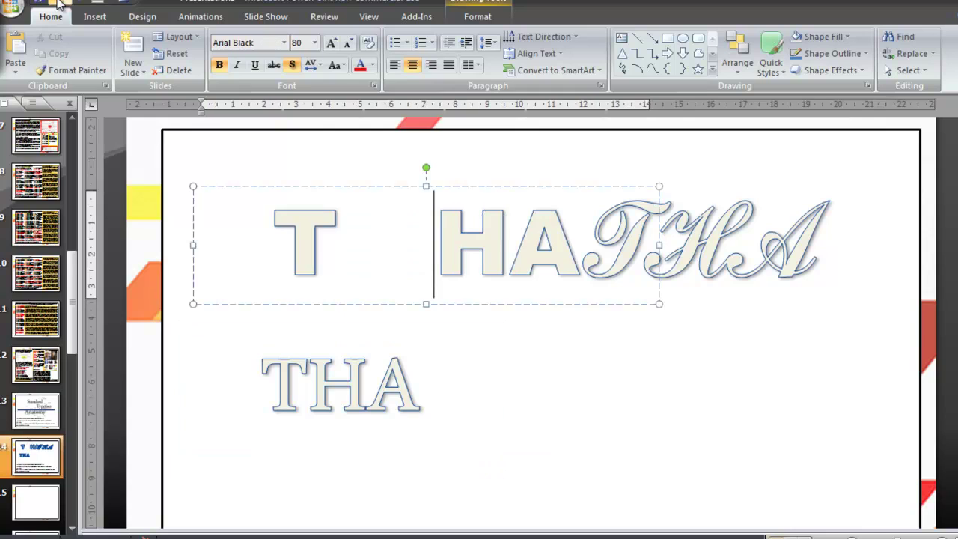
# Undo the box move and recent edits until the bold text reads a tight single-line THA
pyautogui.click(59, 3)
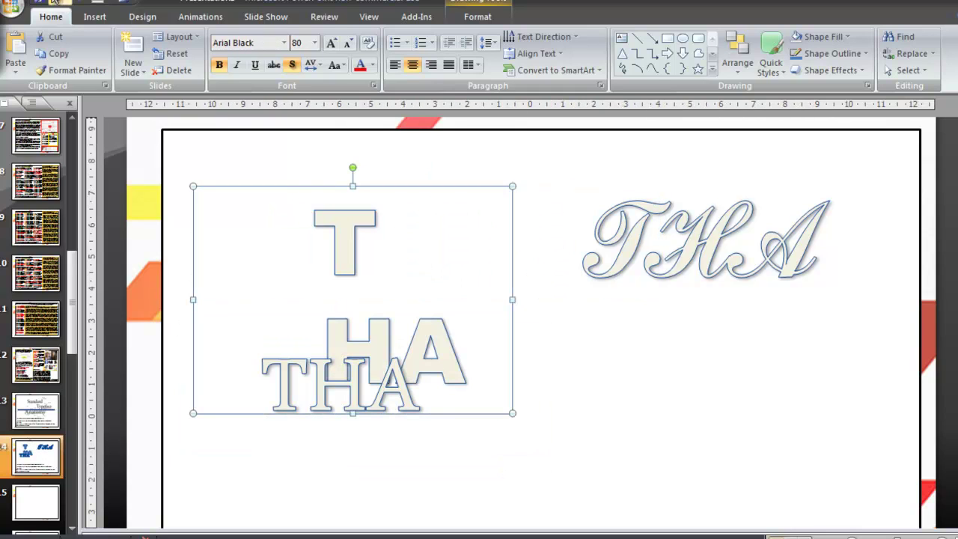
pyautogui.moveTo(244, 240); pyautogui.dragTo(250, 342)
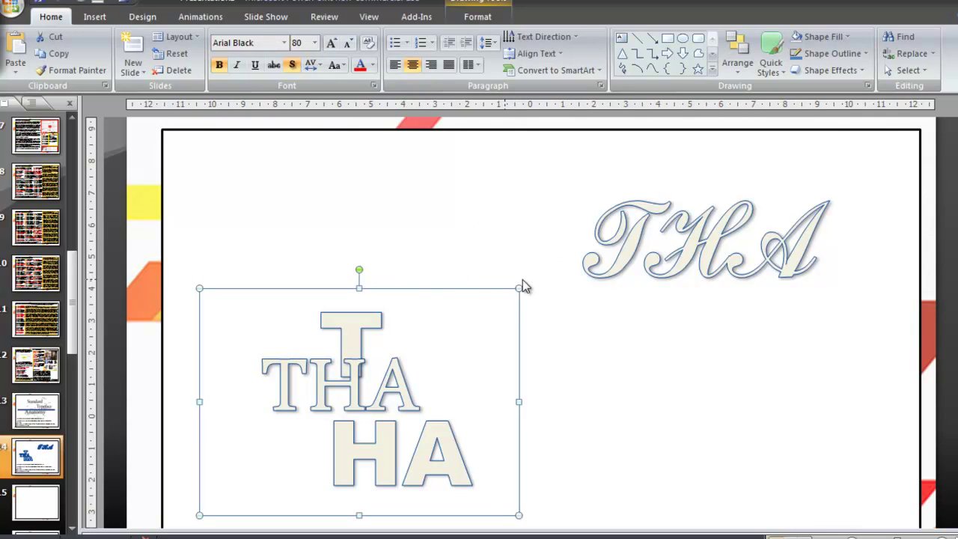
pyautogui.click(59, 2)
pyautogui.click(58, 3)
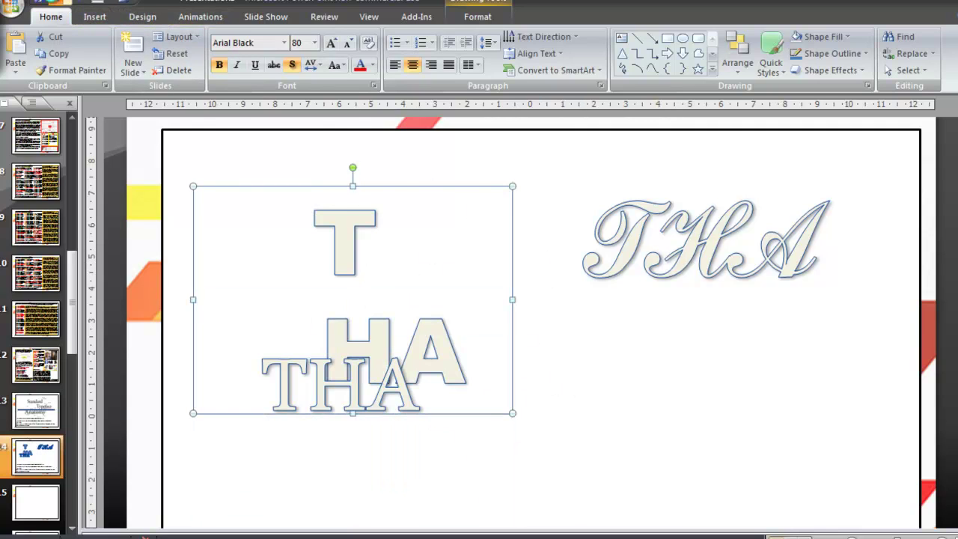
pyautogui.click(440, 399)
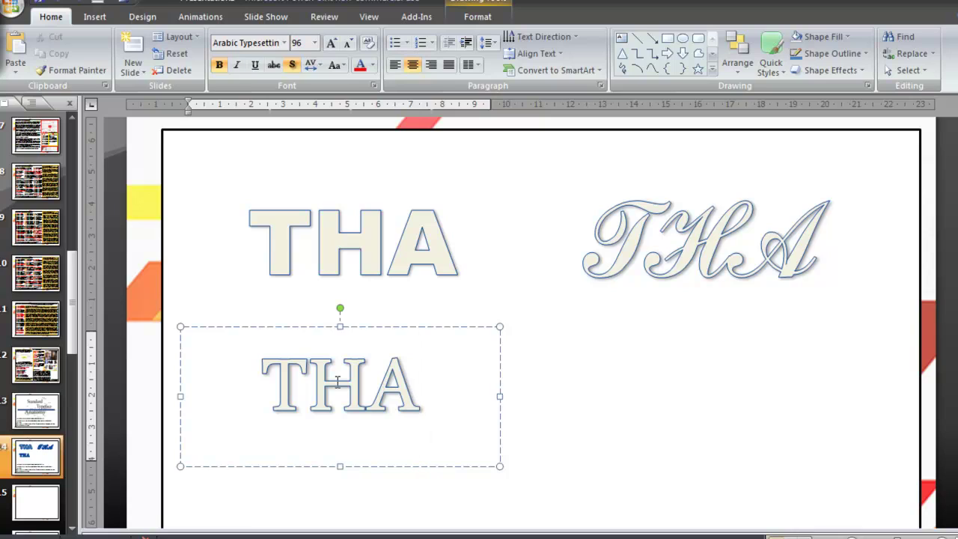
# Replace the bold sans 'THA' text with the word 'Sun', capital S
pyautogui.click(383, 240)
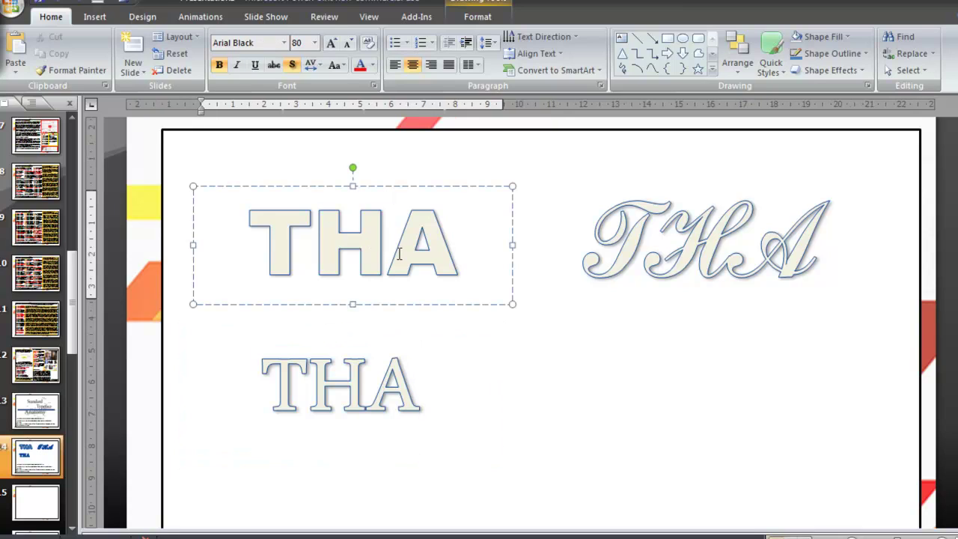
pyautogui.click(453, 252)
pyautogui.press('BackSpace')
pyautogui.press('BackSpace')
pyautogui.press('BackSpace')
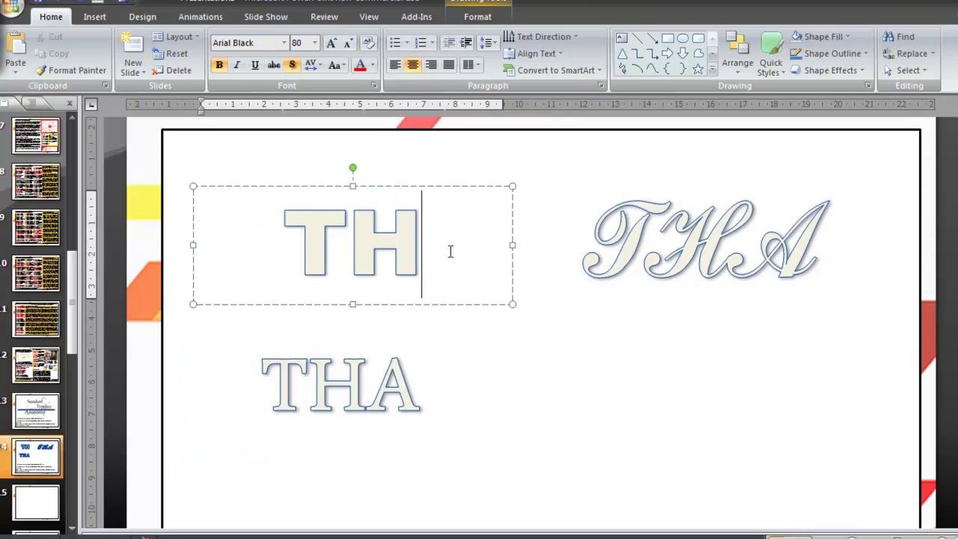
pyautogui.write('sun')
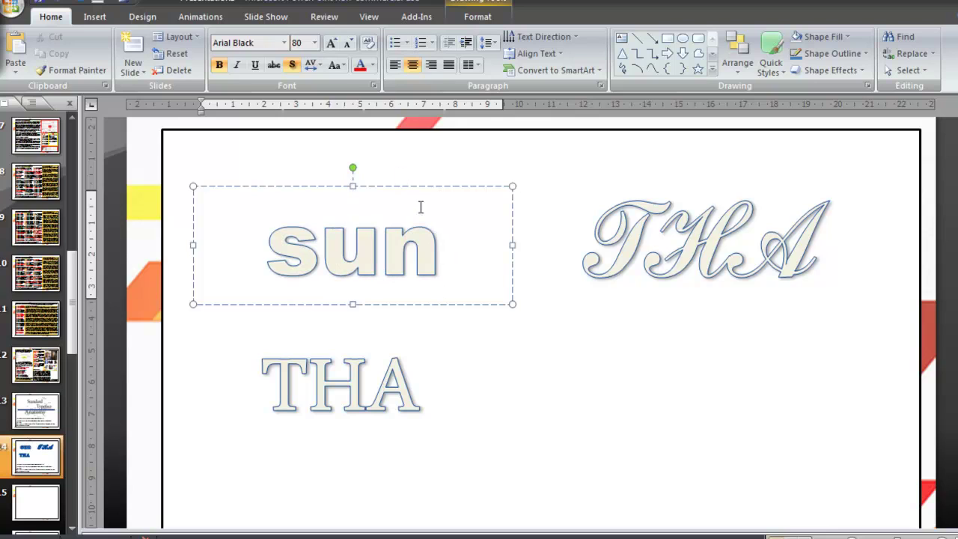
pyautogui.moveTo(324, 255); pyautogui.dragTo(253, 257)
pyautogui.press('BackSpace')
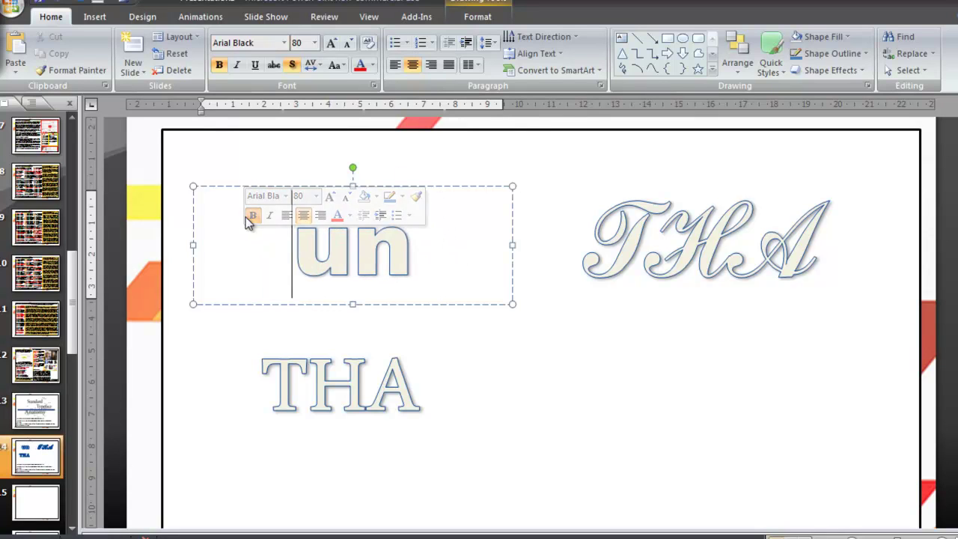
pyautogui.write('S')
pyautogui.click(440, 305)
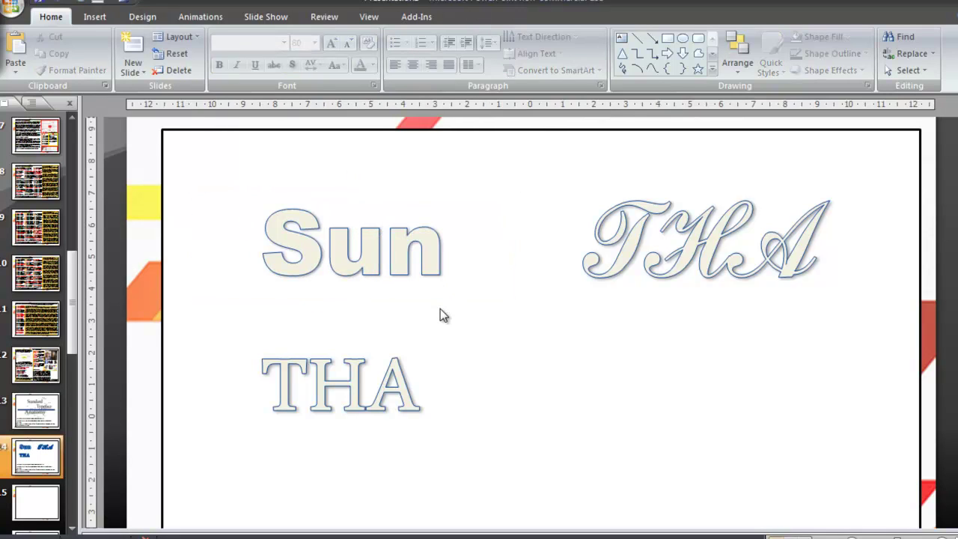
# Fill the Sun text box with red from the Shape Fill colours
pyautogui.click(427, 303)
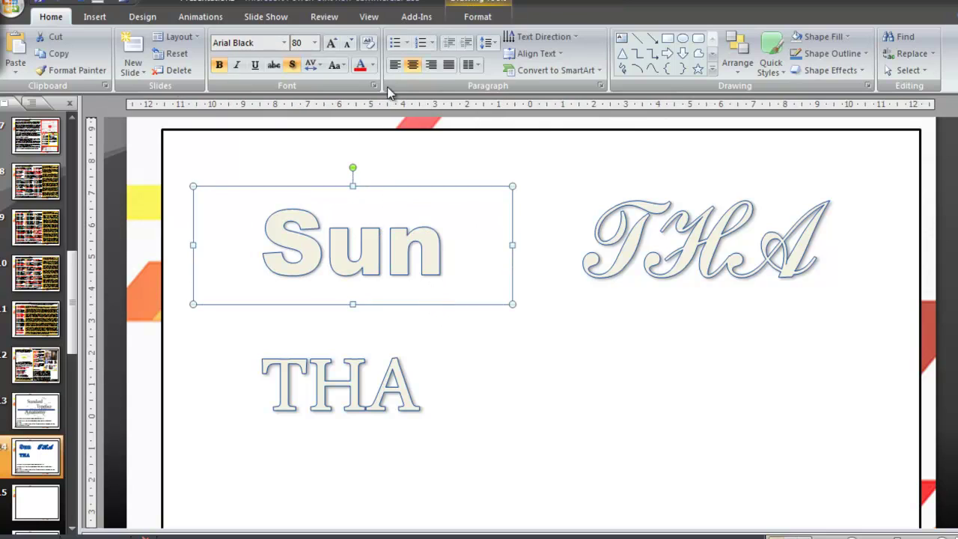
pyautogui.doubleClick(403, 307)
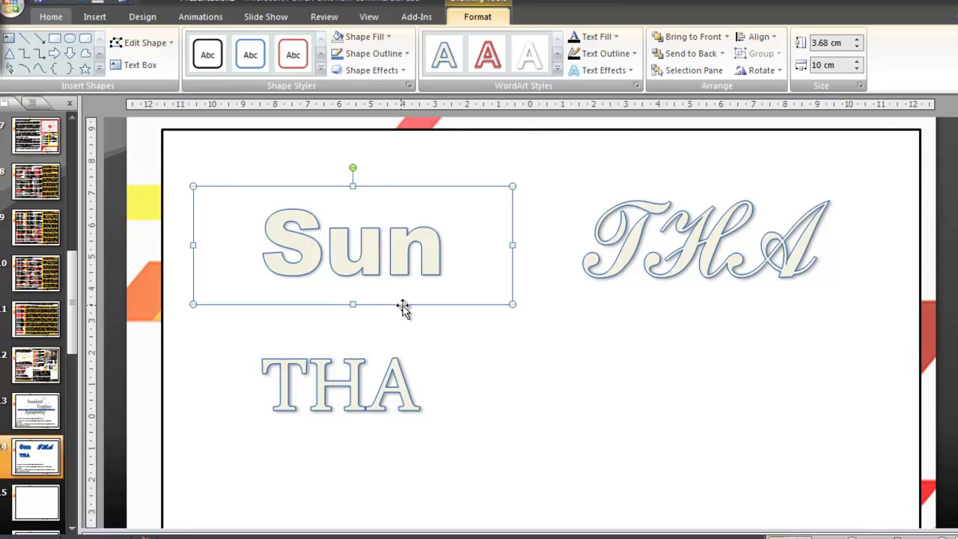
pyautogui.click(389, 37)
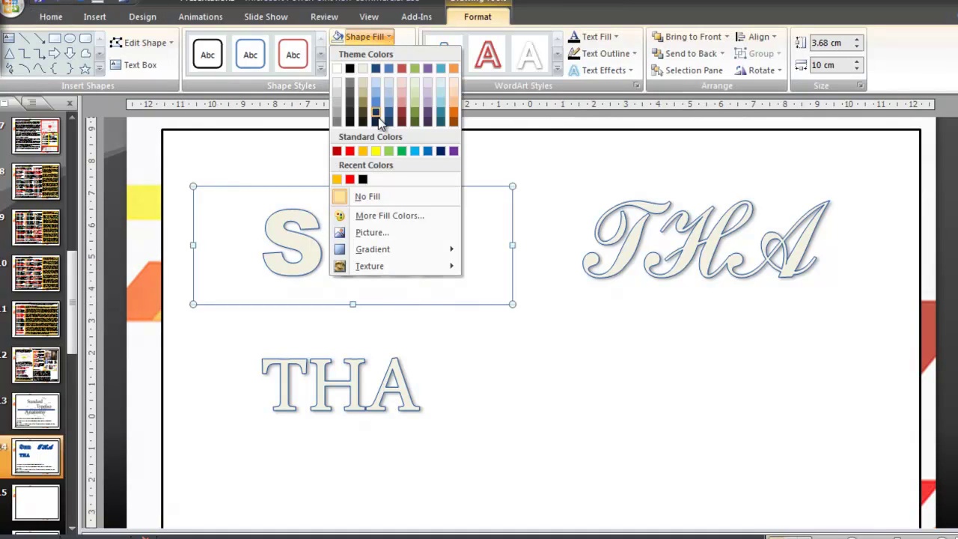
pyautogui.click(349, 150)
pyautogui.click(458, 346)
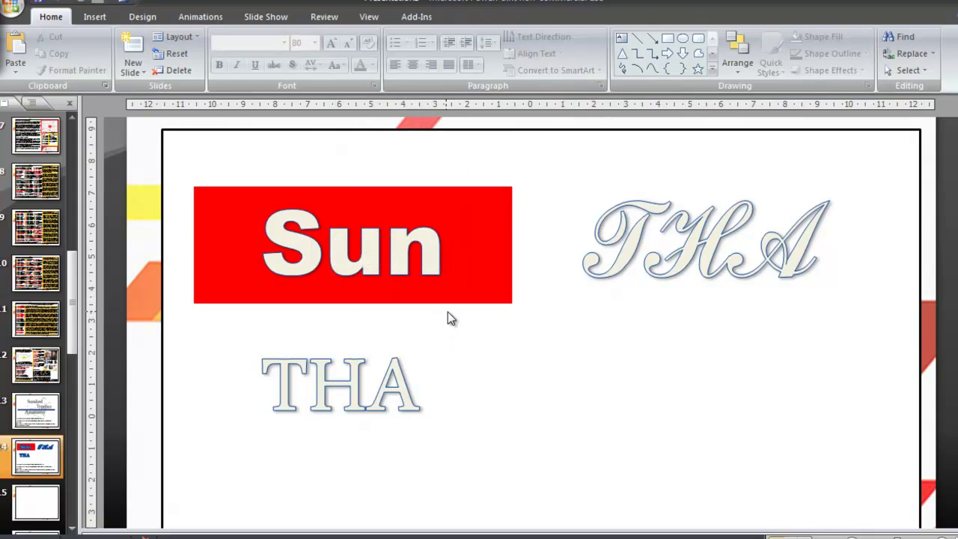